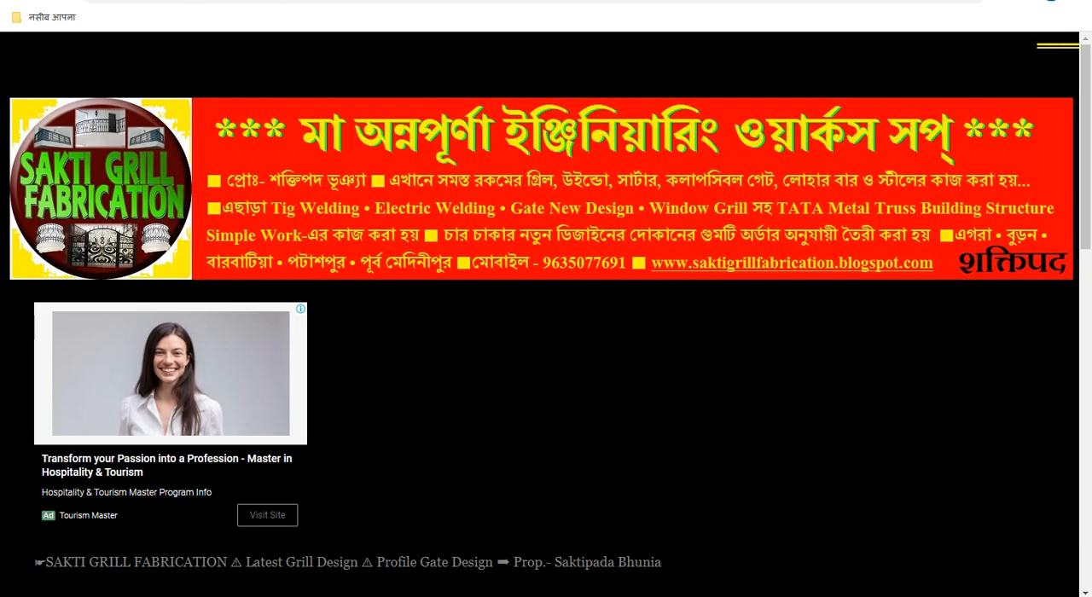
Step: Examine the ad placements in the published part 21 and part 20 Roofing sheet posts
scroll(590, 312, down, 7)
scroll(589, 308, down, 3)
scroll(590, 308, up, 2)
scroll(589, 308, down, 4)
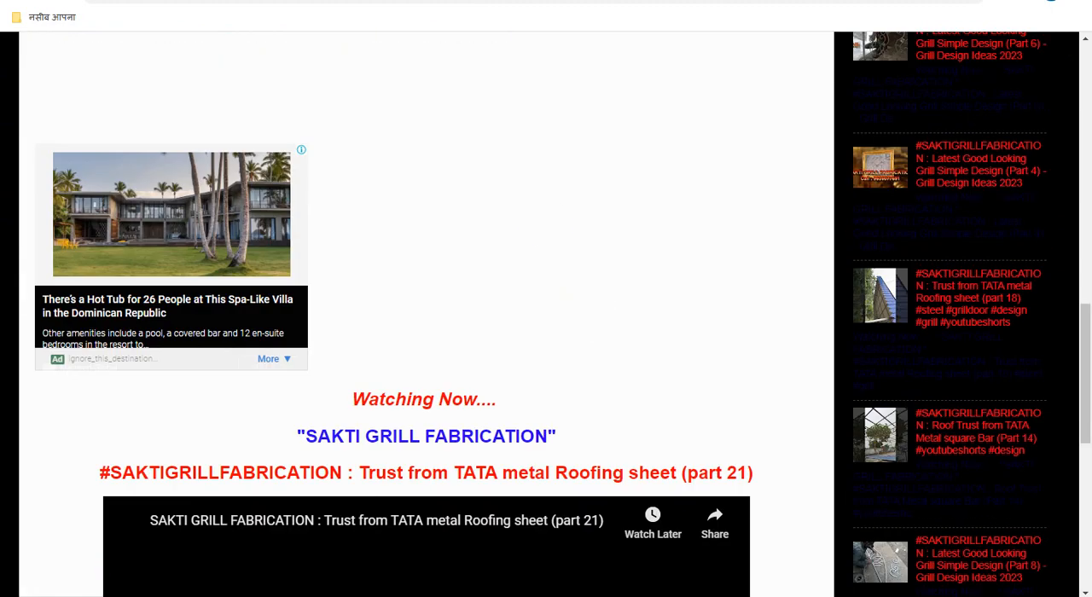
click(512, 1)
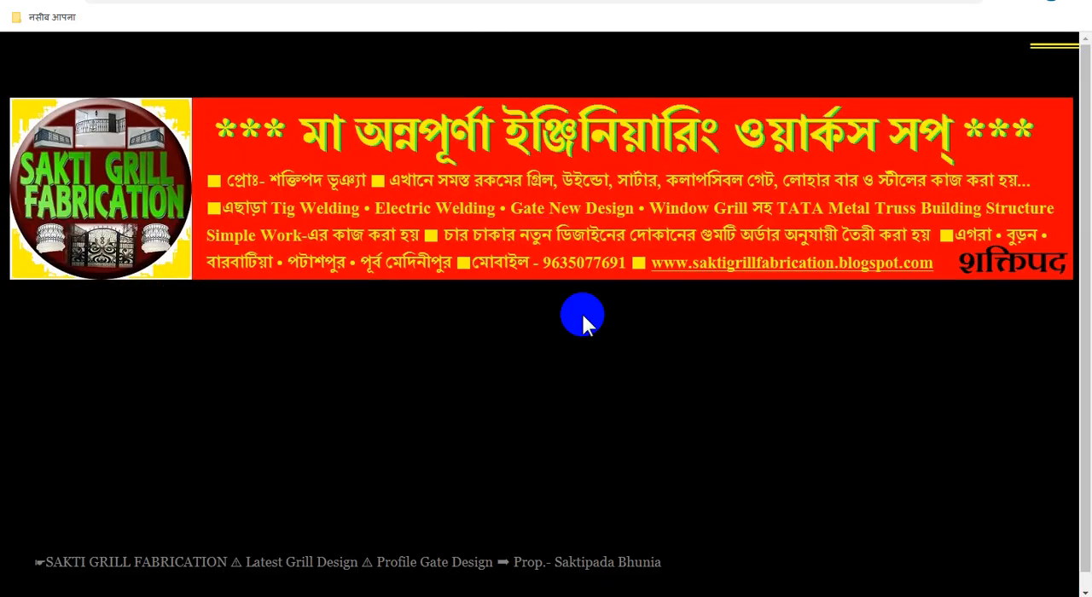
scroll(598, 327, down, 5)
scroll(598, 328, down, 6)
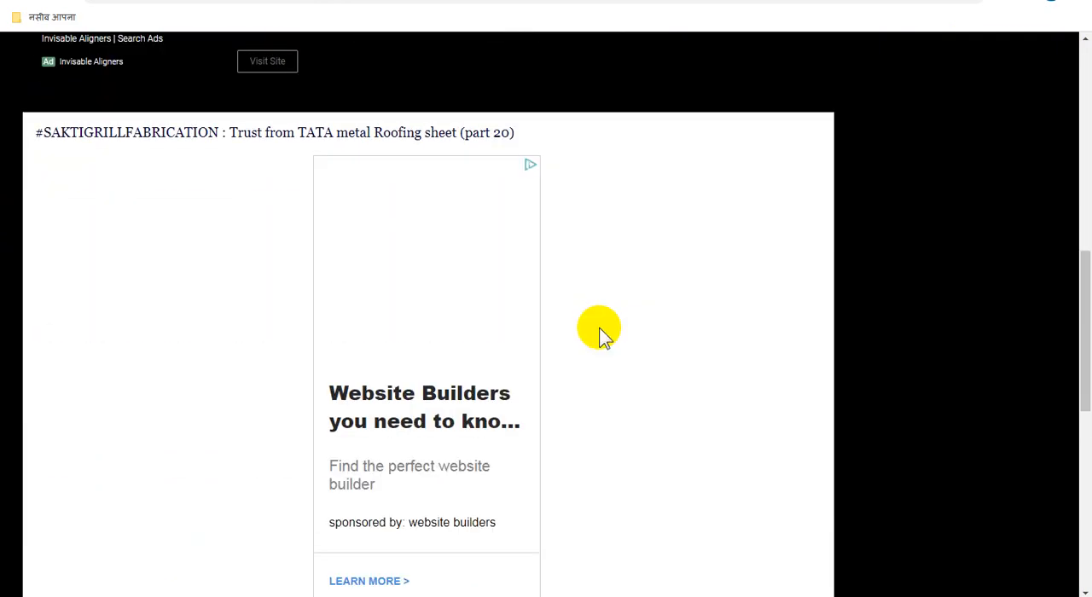
scroll(599, 328, down, 3)
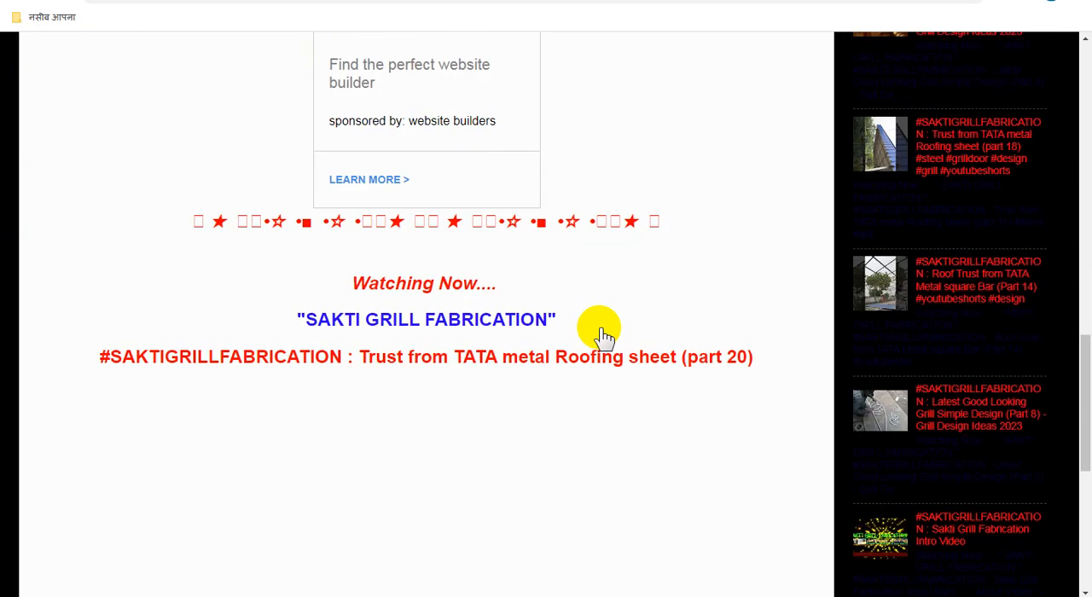
scroll(599, 327, up, 6)
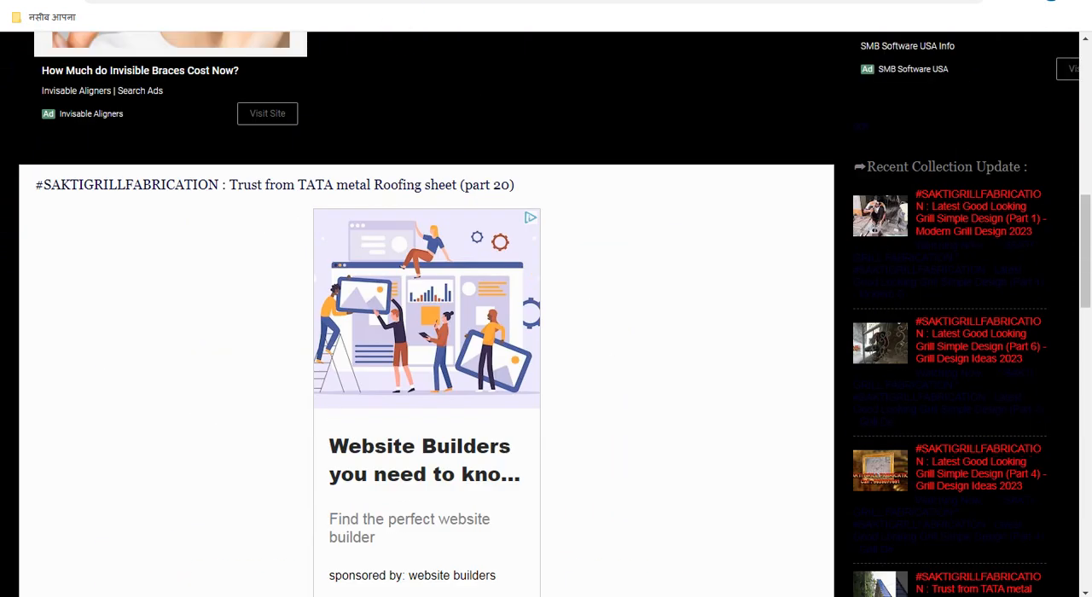
Step: Return to the Blogger post list and select the Roofing sheet (part 19) post
click(461, 0)
scroll(579, 382, down, 2)
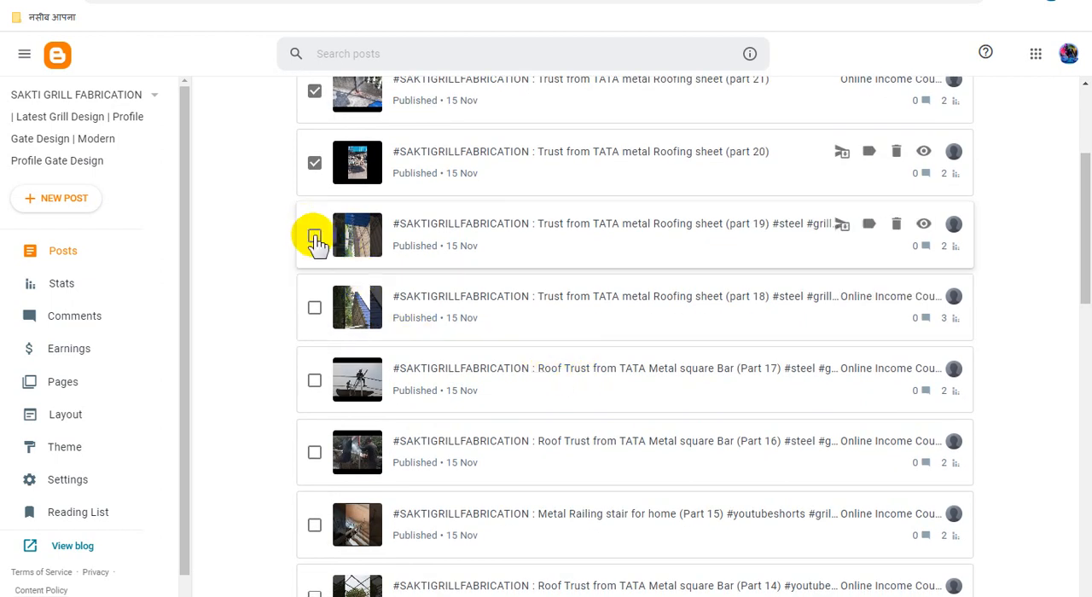
click(314, 238)
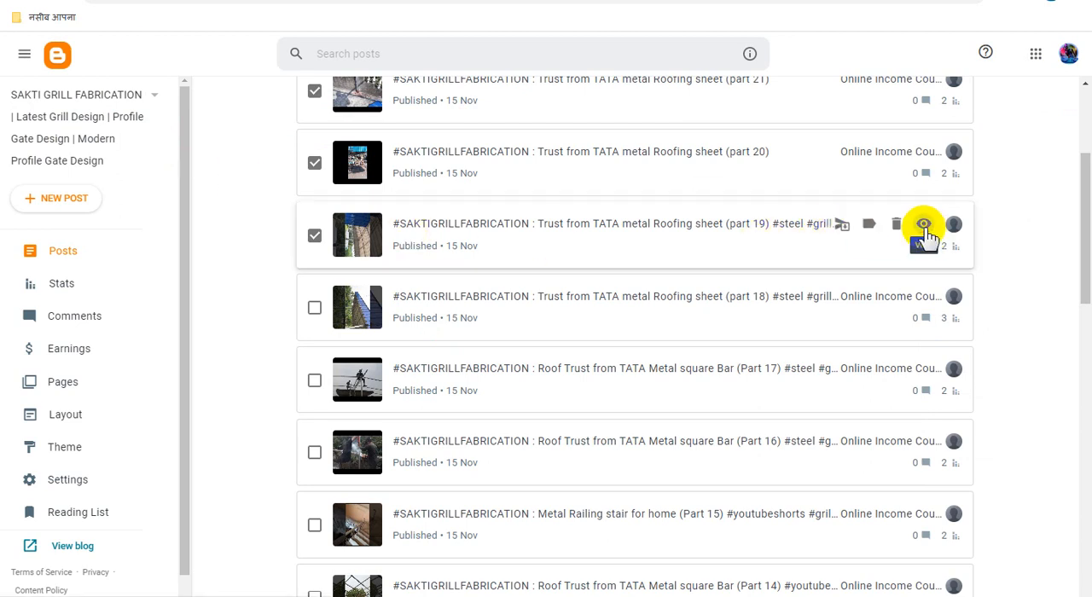
Step: View the published part 19 post and examine where ads appear around its heading and video
click(924, 226)
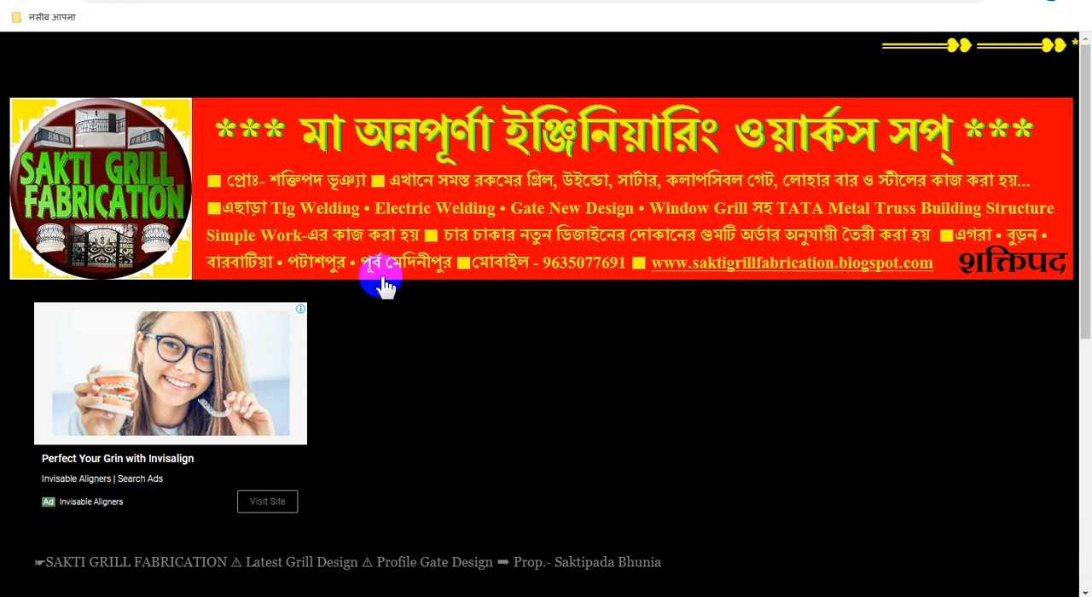
scroll(537, 333, down, 5)
scroll(554, 331, down, 3)
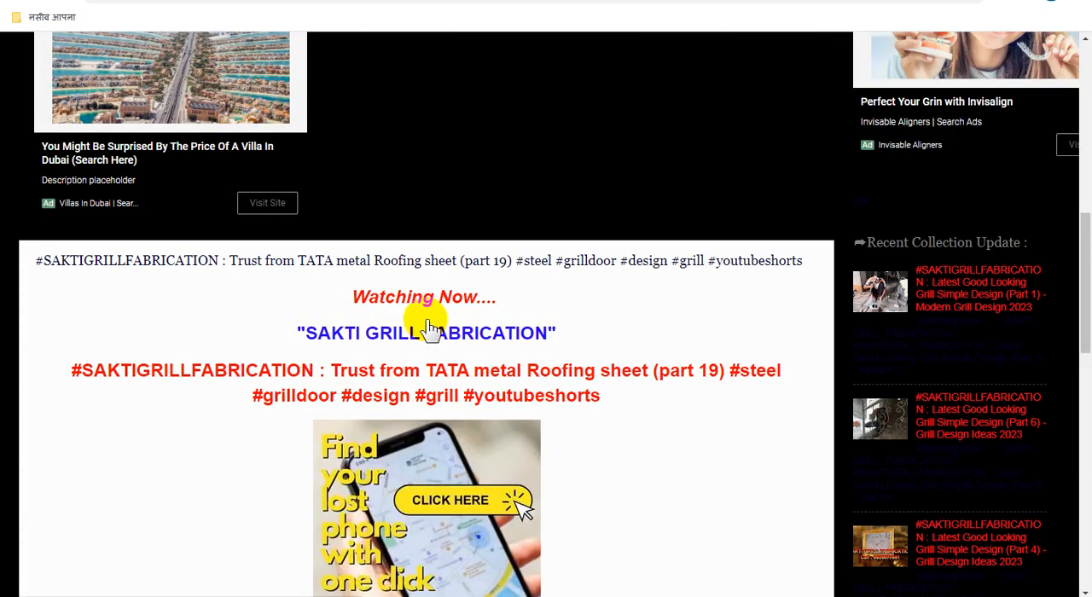
scroll(573, 341, down, 6)
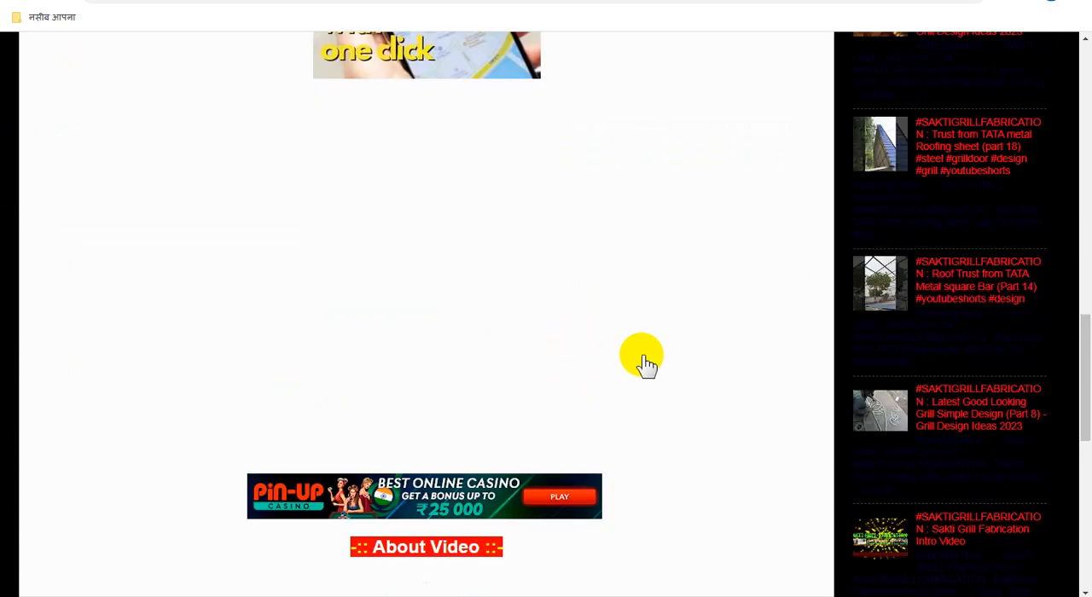
scroll(650, 361, down, 2)
scroll(650, 362, up, 7)
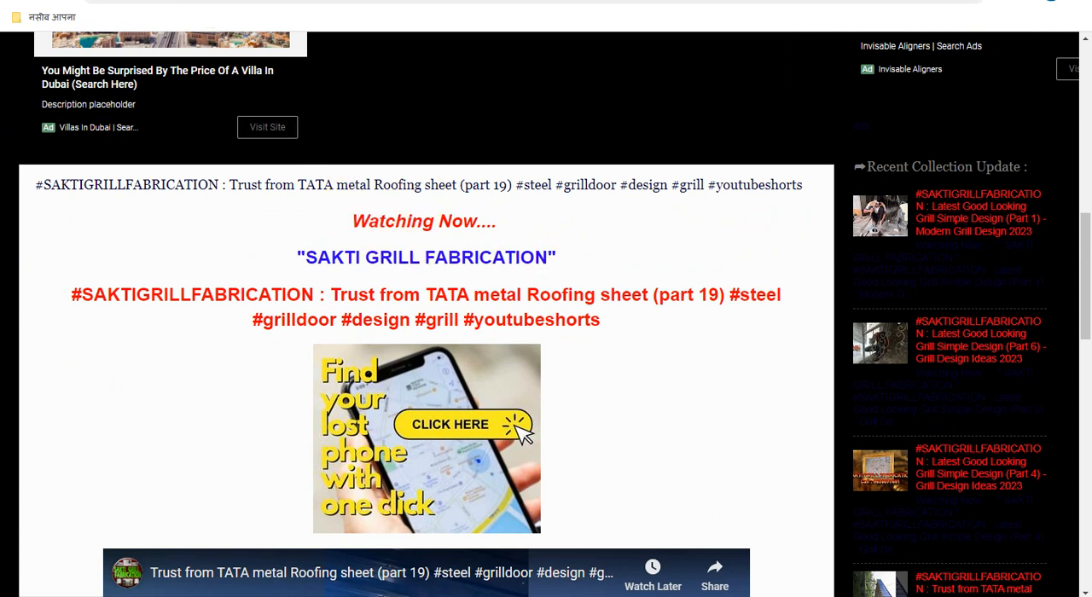
Step: Show the part 19 post's editor in Compose view and add an "ads1" placeholder line above "Watching Now...."
click(192, 2)
click(19, 143)
click(53, 191)
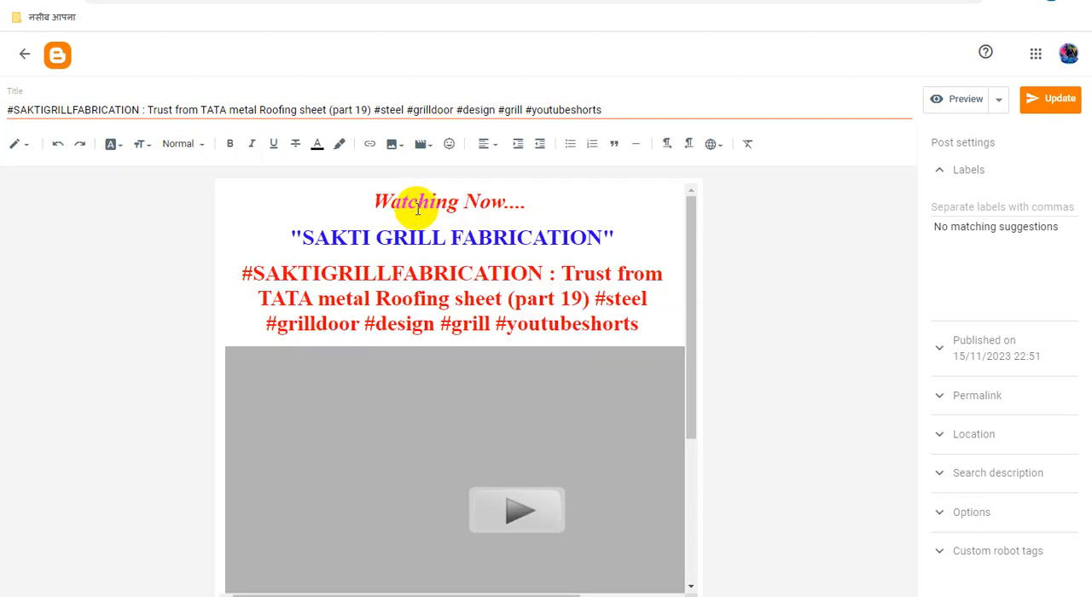
click(377, 201)
key(Return)
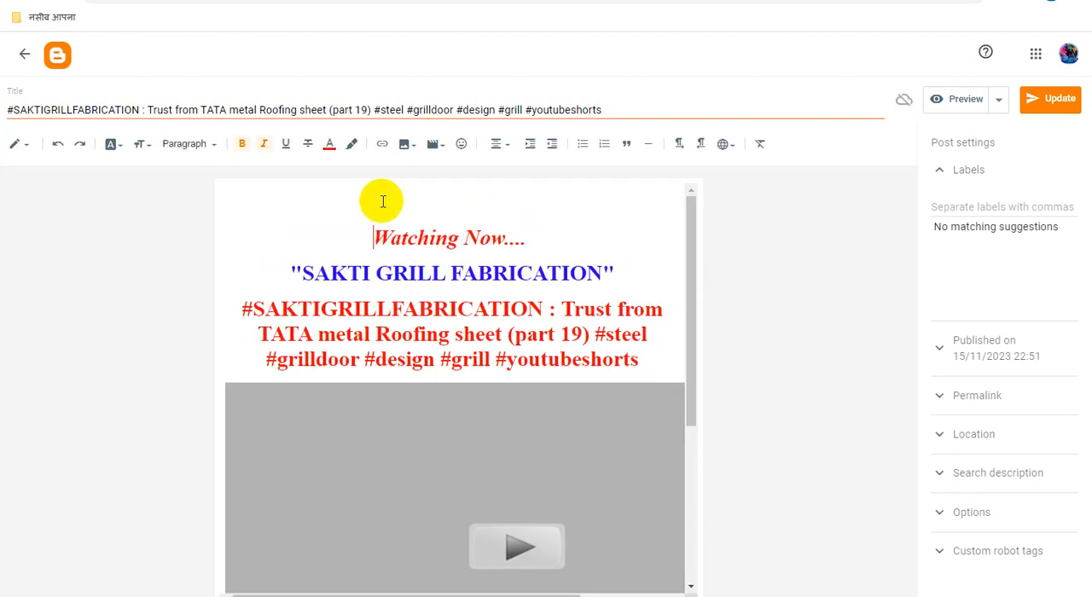
click(470, 202)
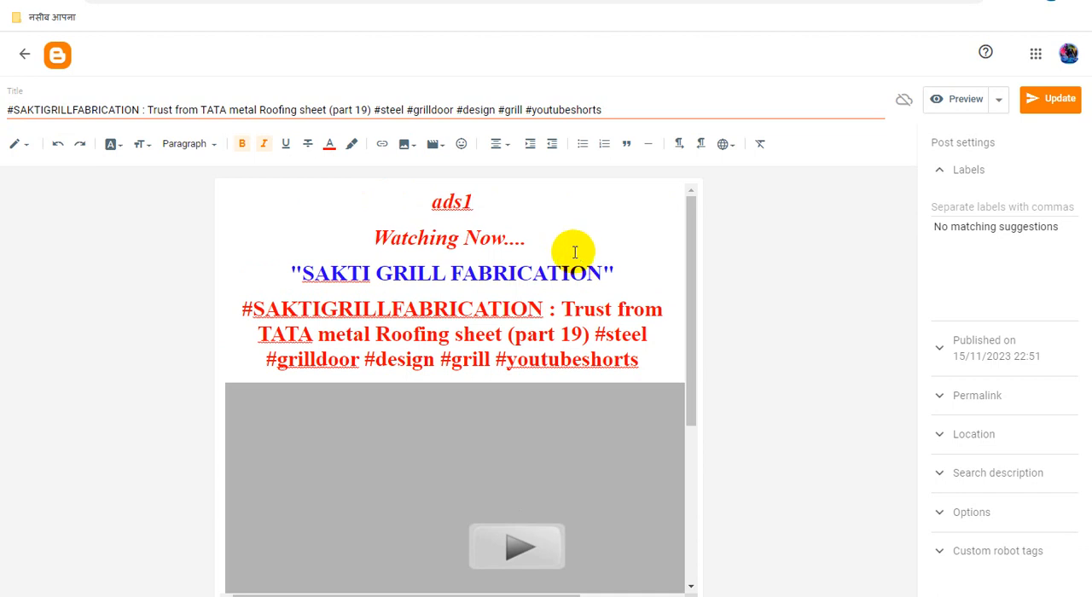
Step: Add an "ads2" placeholder line directly below the "SAKTI GRILL FABRICATION" heading
click(644, 270)
key(Return)
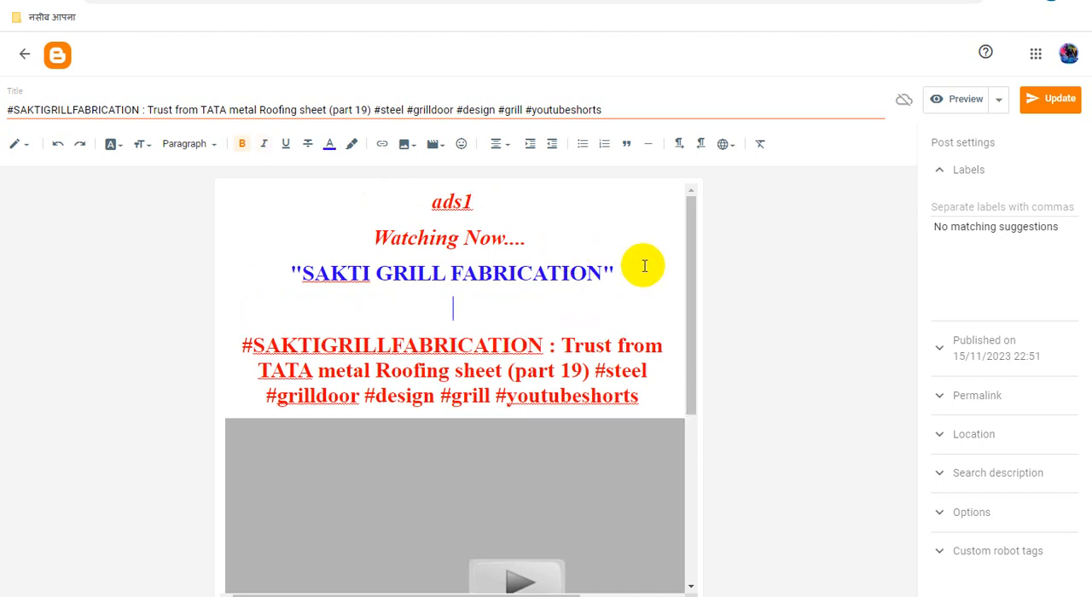
text(ads2)
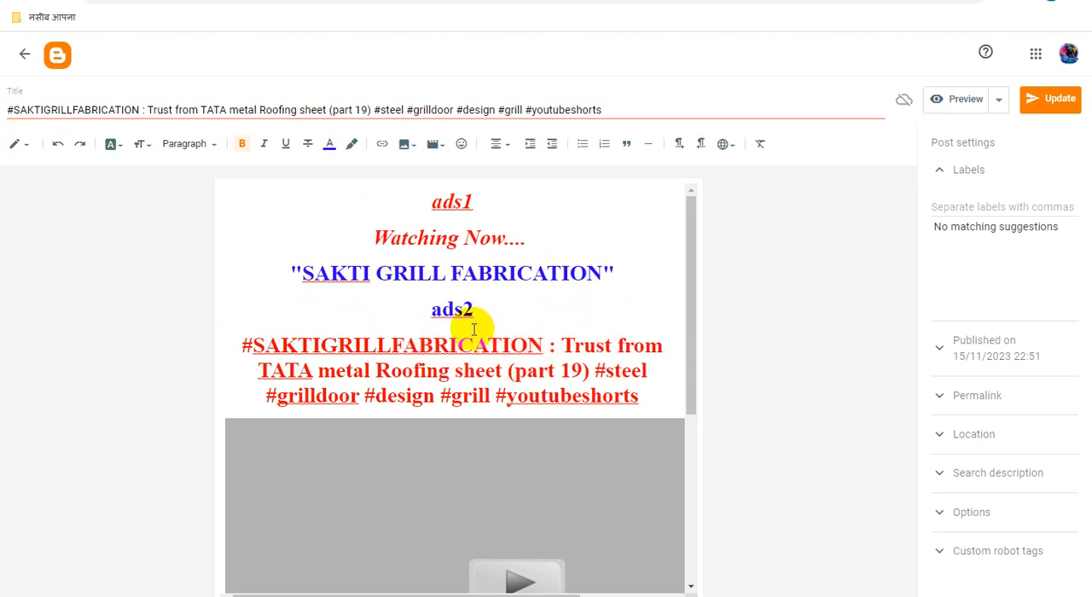
Step: Copy the ad code from the Heylink Adsense Ads Final document and replace "ads1" with it in the post's HTML view
mouse_move(247, 596)
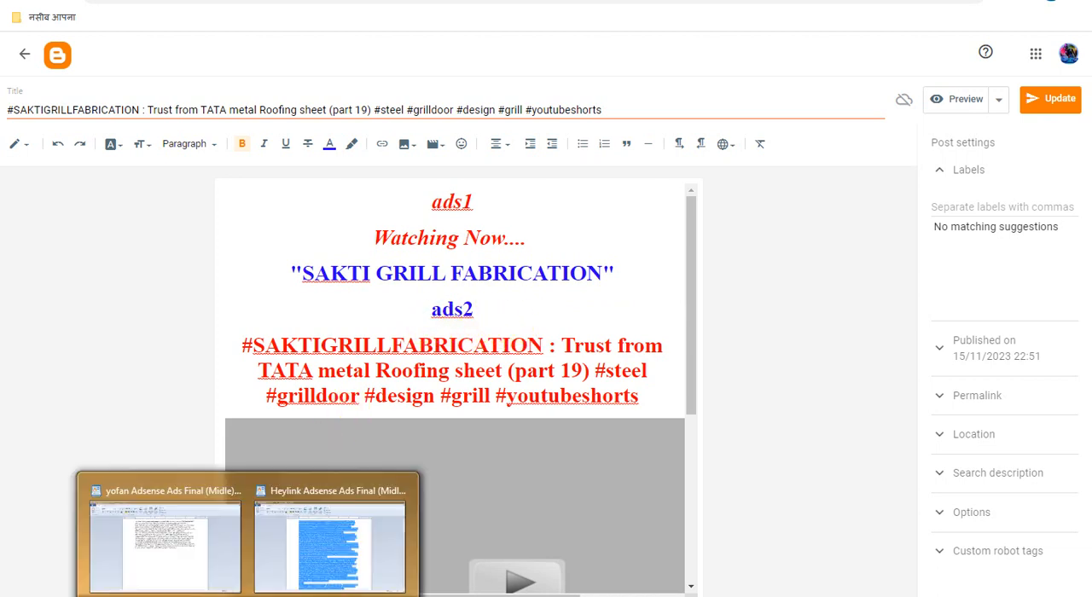
click(303, 540)
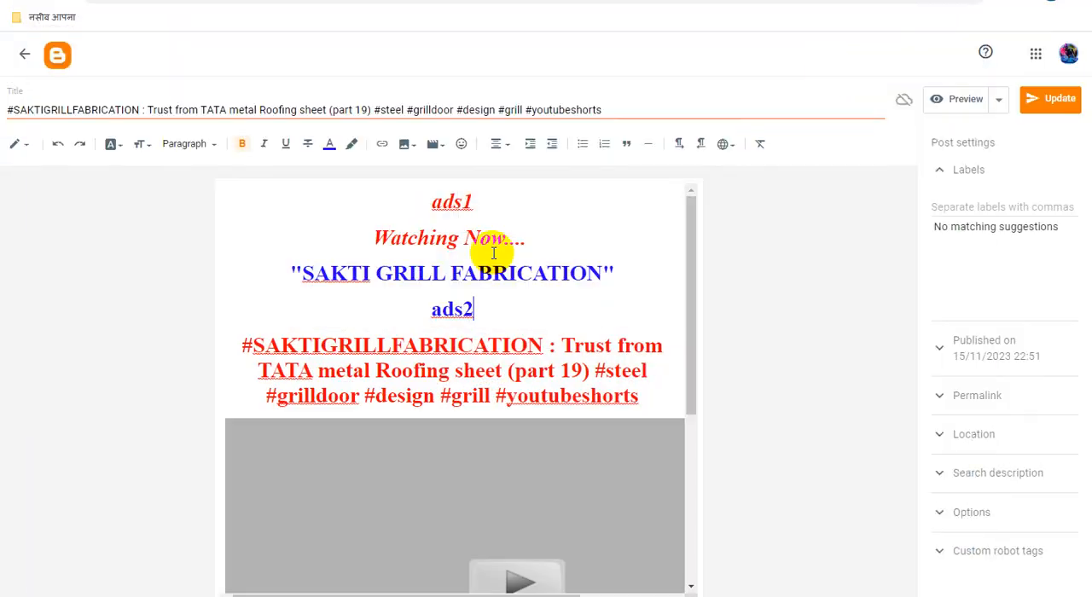
click(29, 145)
click(68, 114)
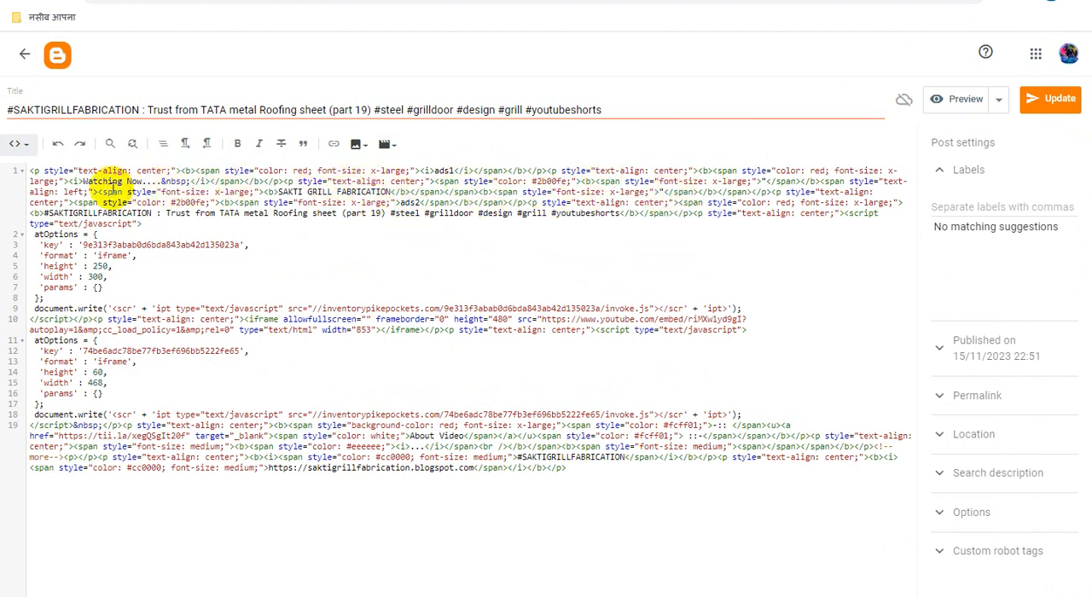
double_click(443, 170)
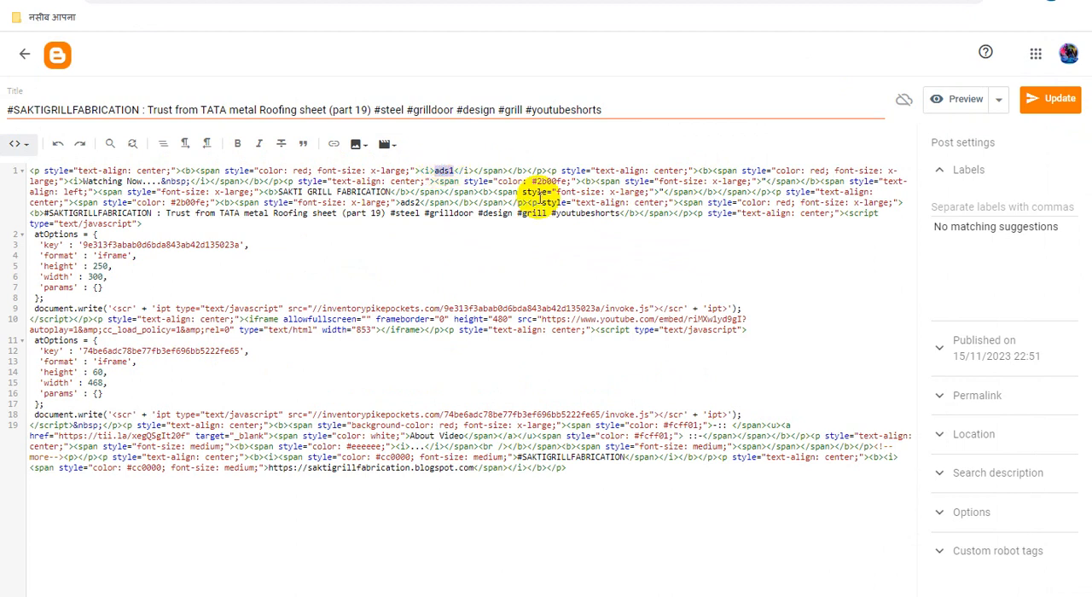
key(ctrl+v)
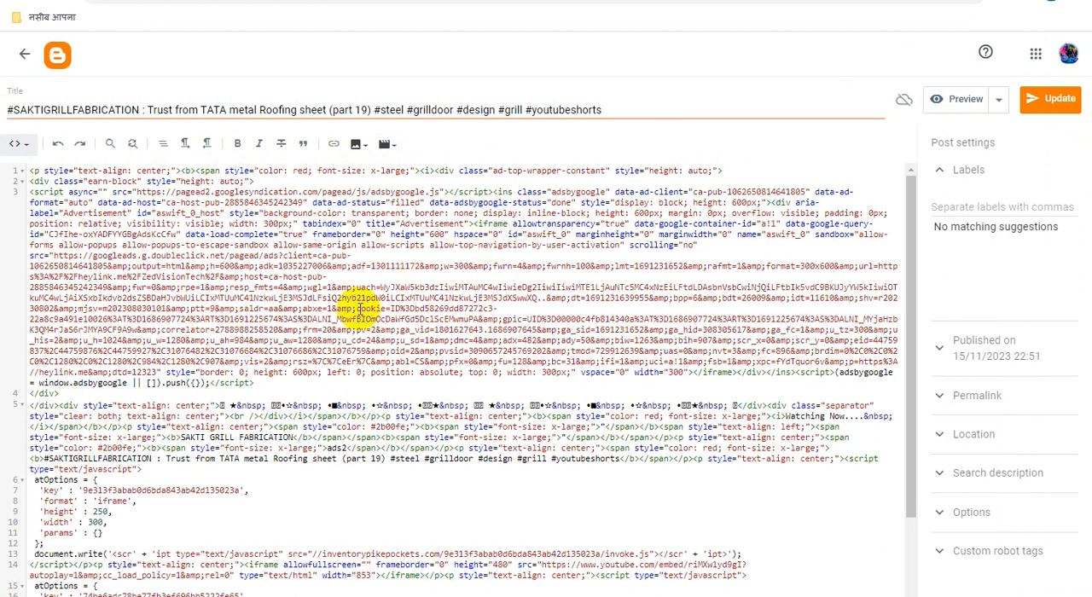
Step: Replace "ads2" in the HTML with all the code from the yofan Adsense Ads Final document in WordPad, and update the post
mouse_move(248, 596)
click(214, 553)
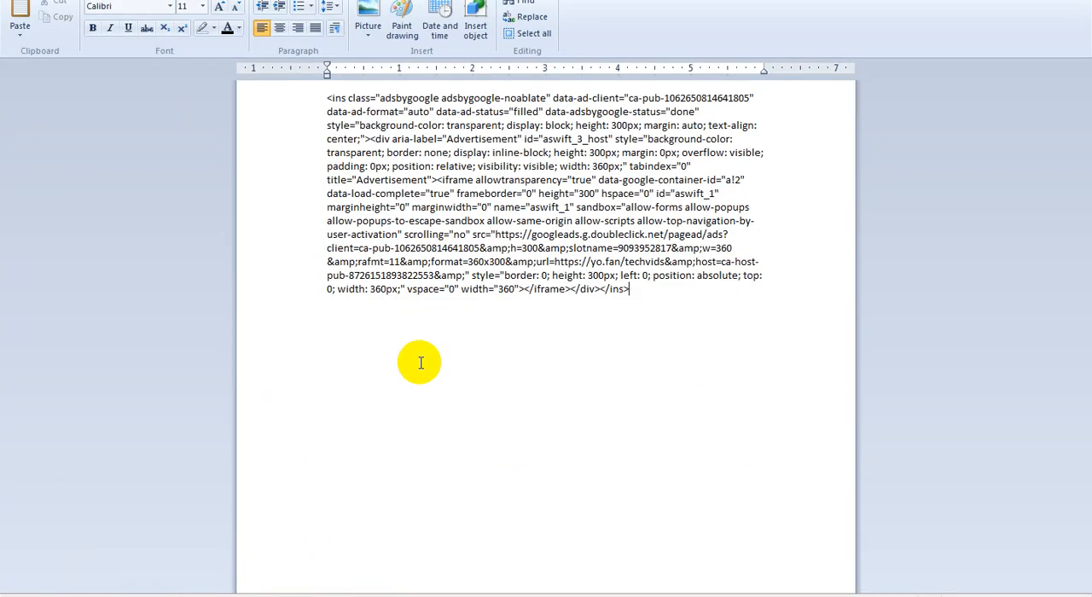
key(ctrl+a)
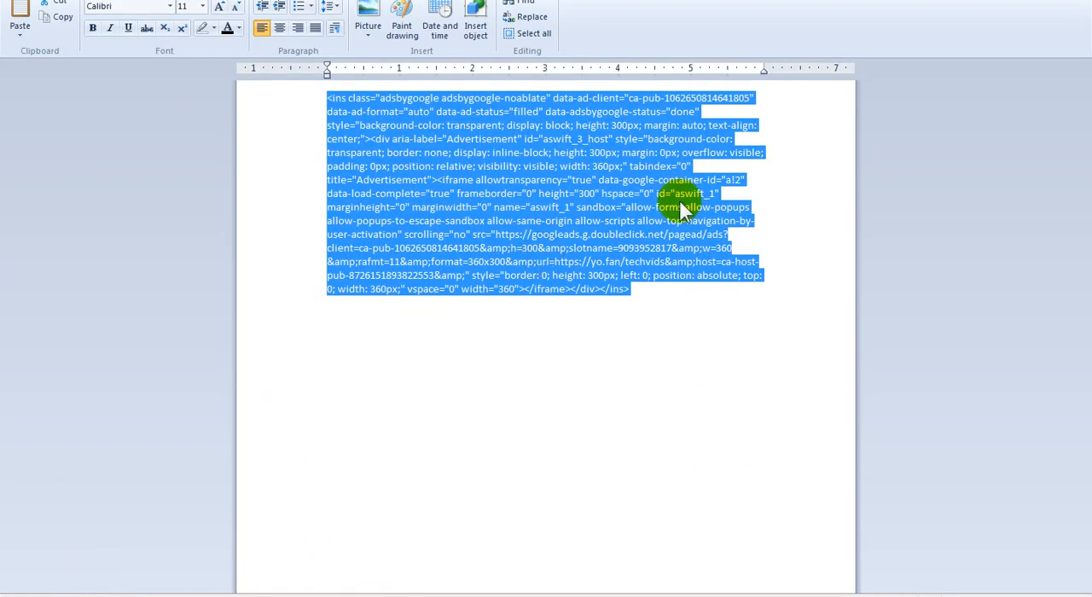
key(alt+Tab)
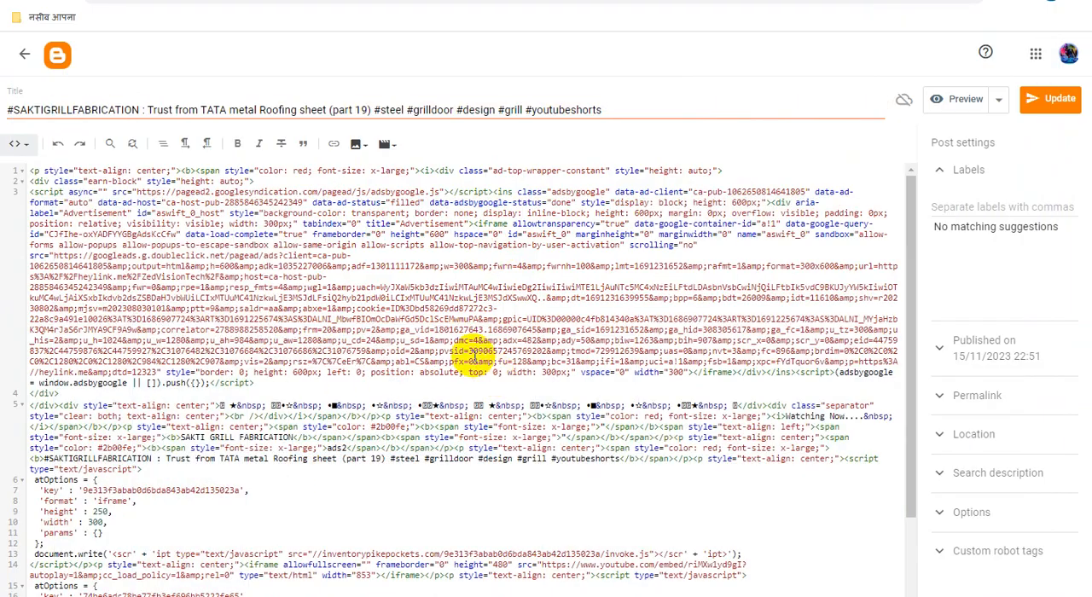
scroll(470, 418, down, 2)
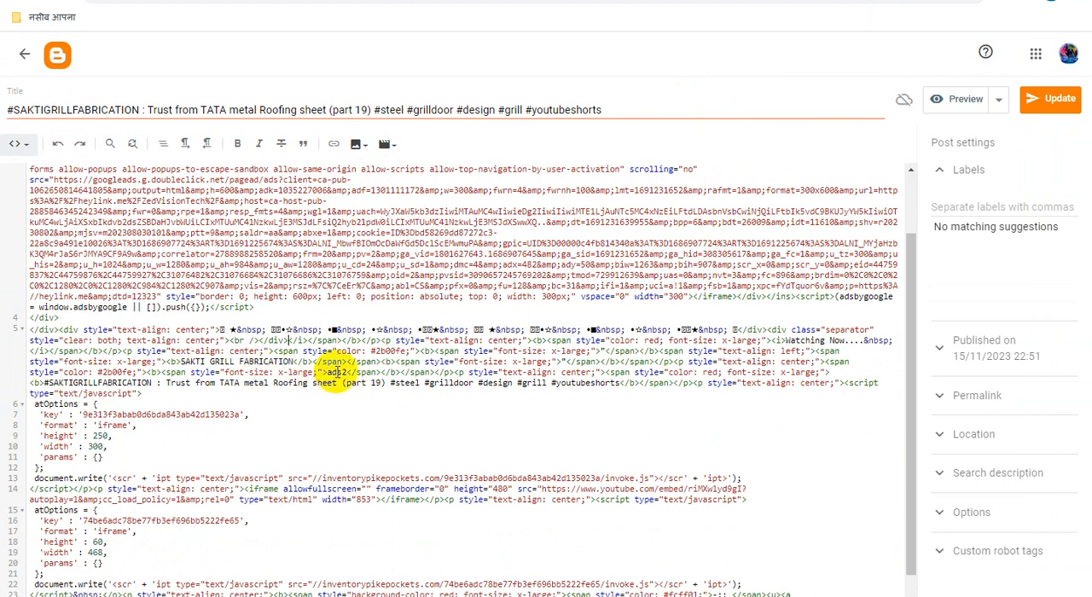
key(ctrl+v)
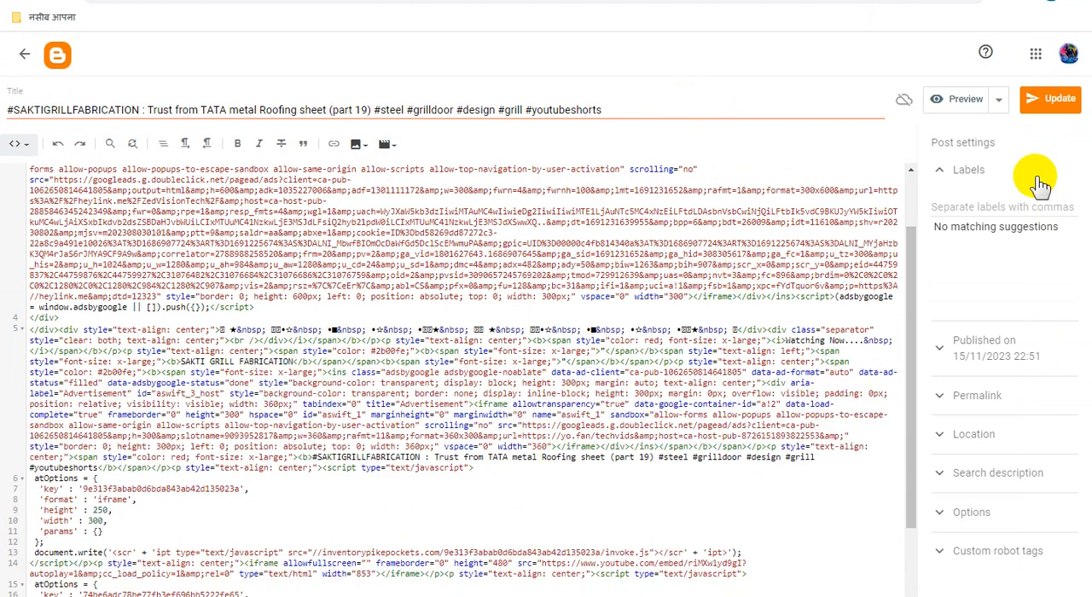
click(1049, 104)
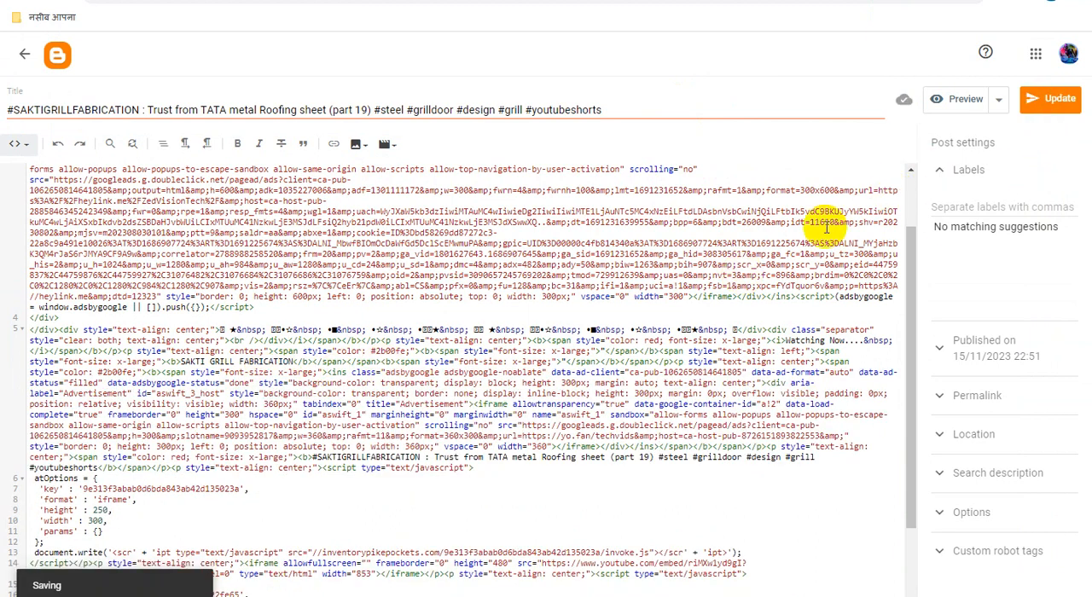
Step: Preview the part 19 post, examine the placement of both inserted ads, and close the preview
click(968, 101)
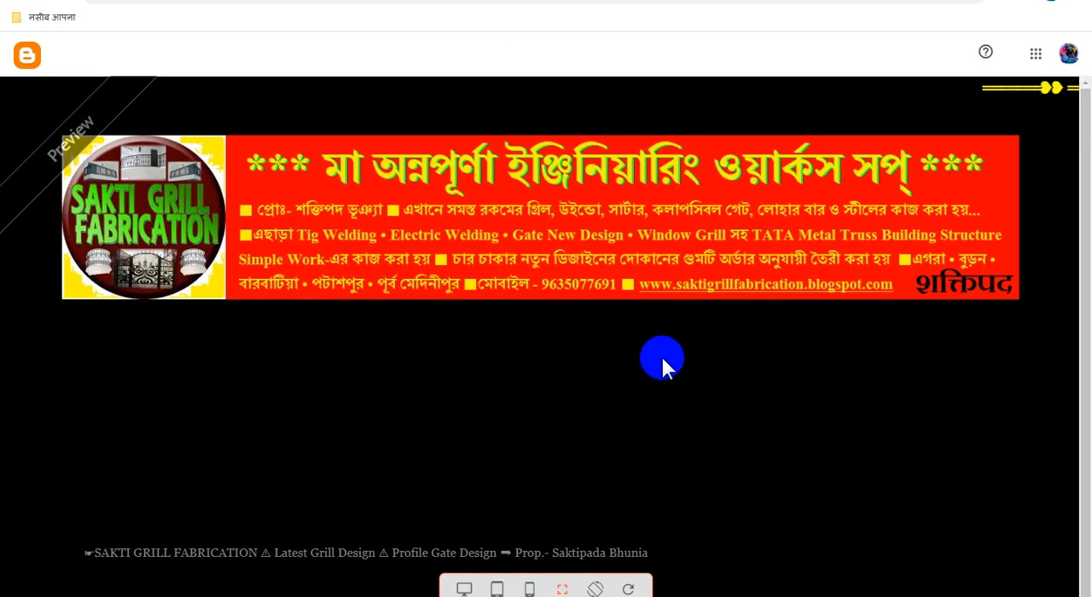
scroll(691, 349, down, 4)
scroll(697, 351, down, 5)
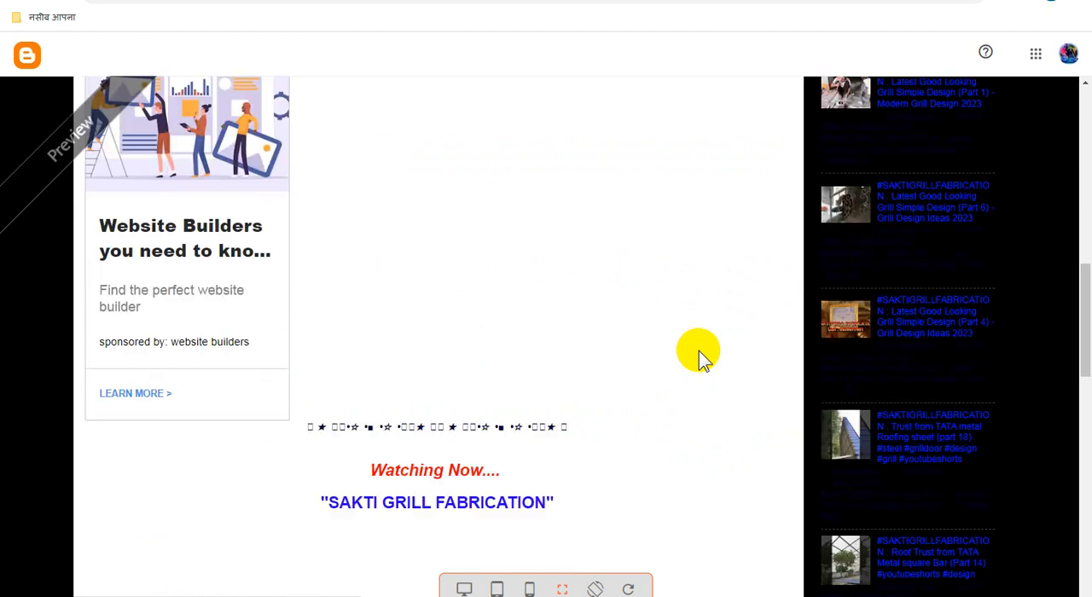
scroll(698, 351, down, 3)
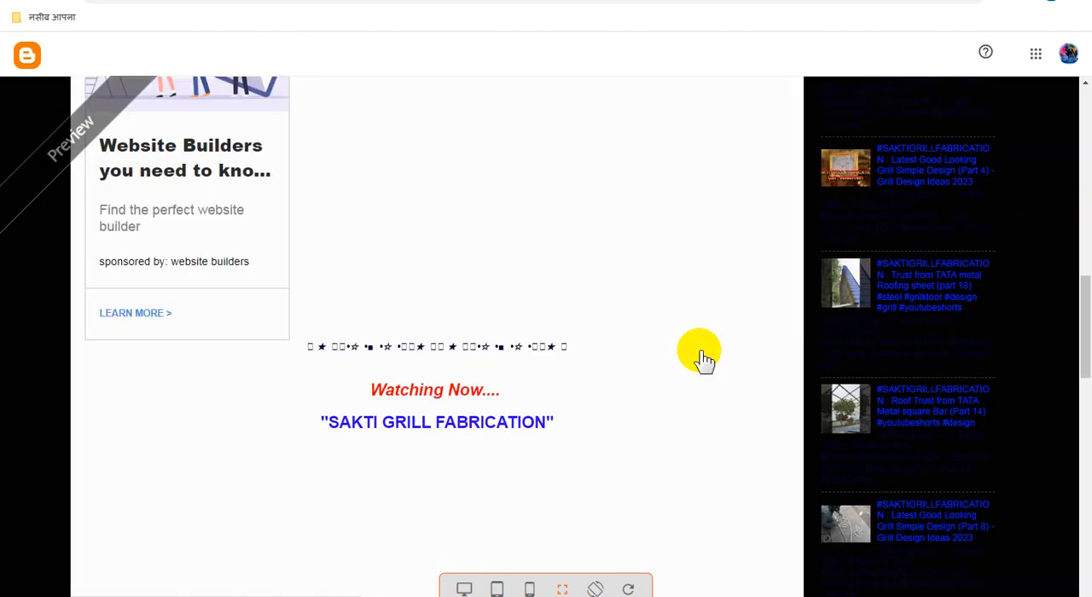
scroll(698, 350, down, 7)
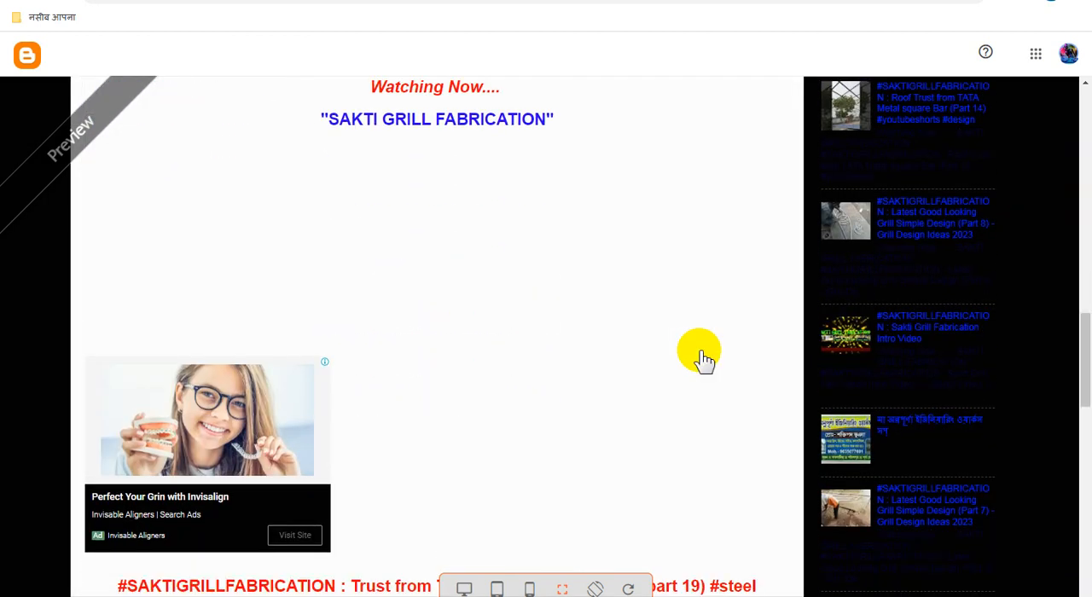
scroll(699, 359, up, 4)
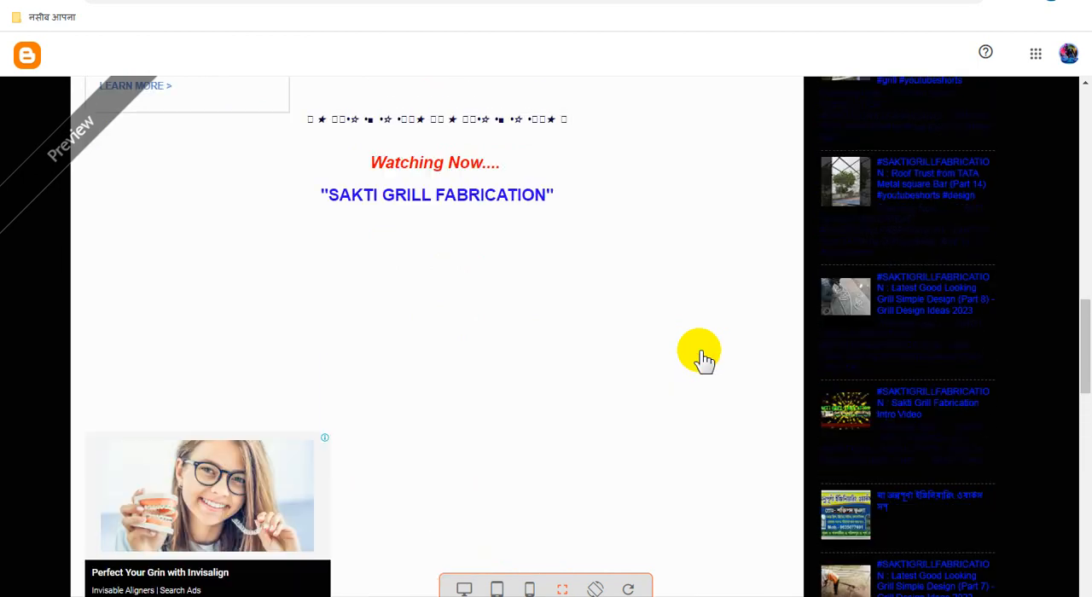
scroll(699, 358, up, 9)
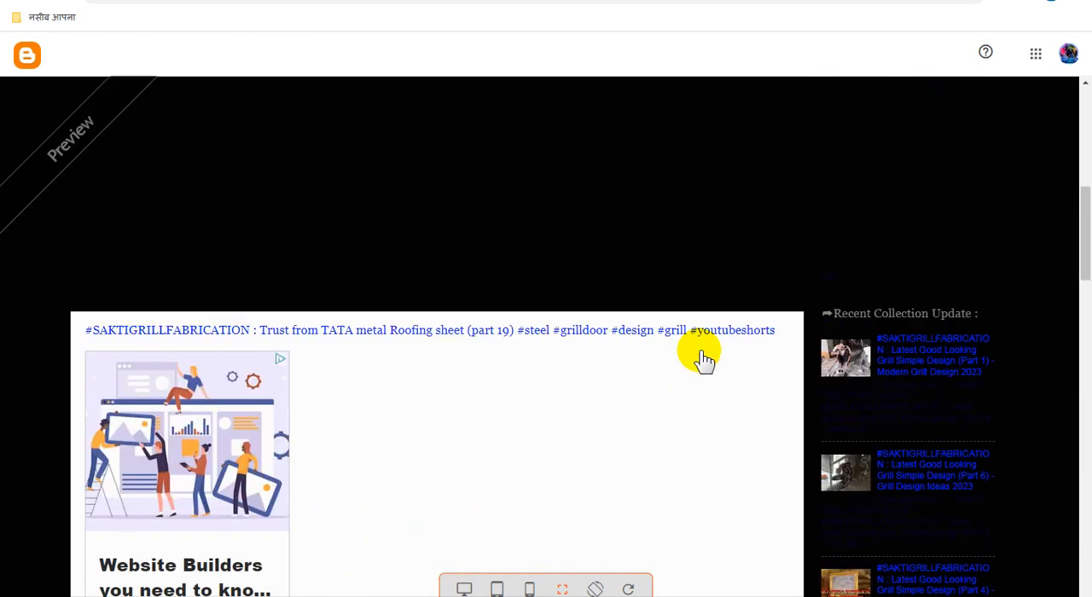
scroll(699, 350, up, 3)
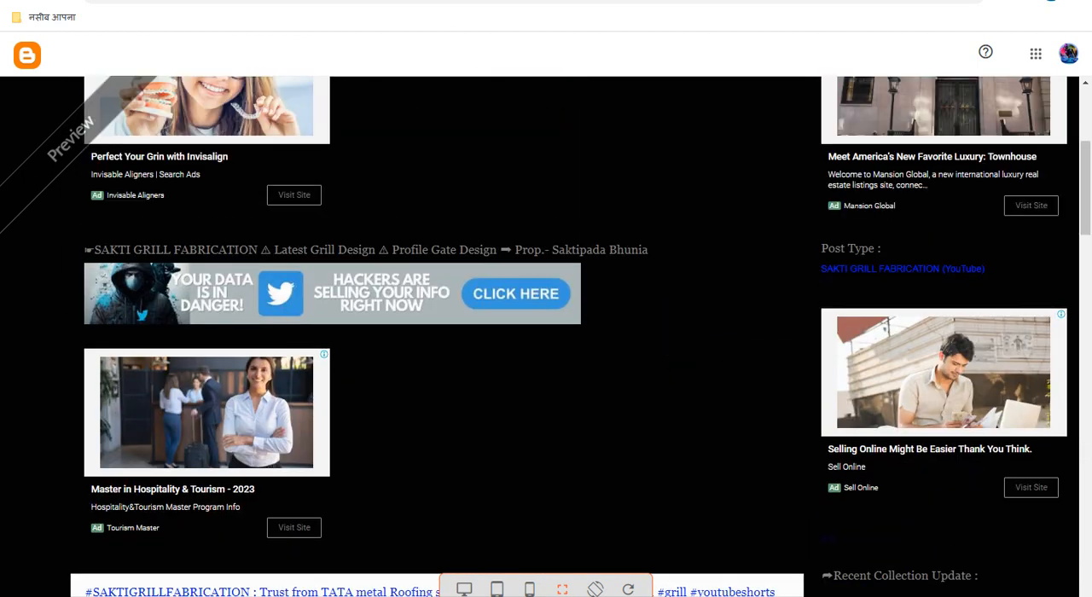
key(ctrl+w)
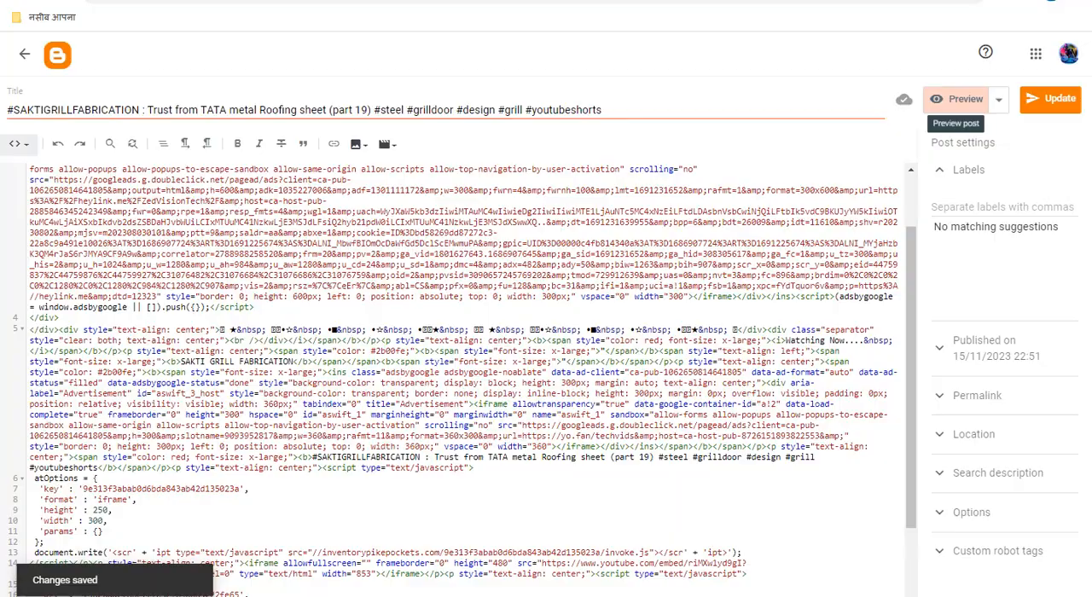
Step: Return the post to Compose view and centre-align the ad block above the red star line
click(19, 143)
click(46, 179)
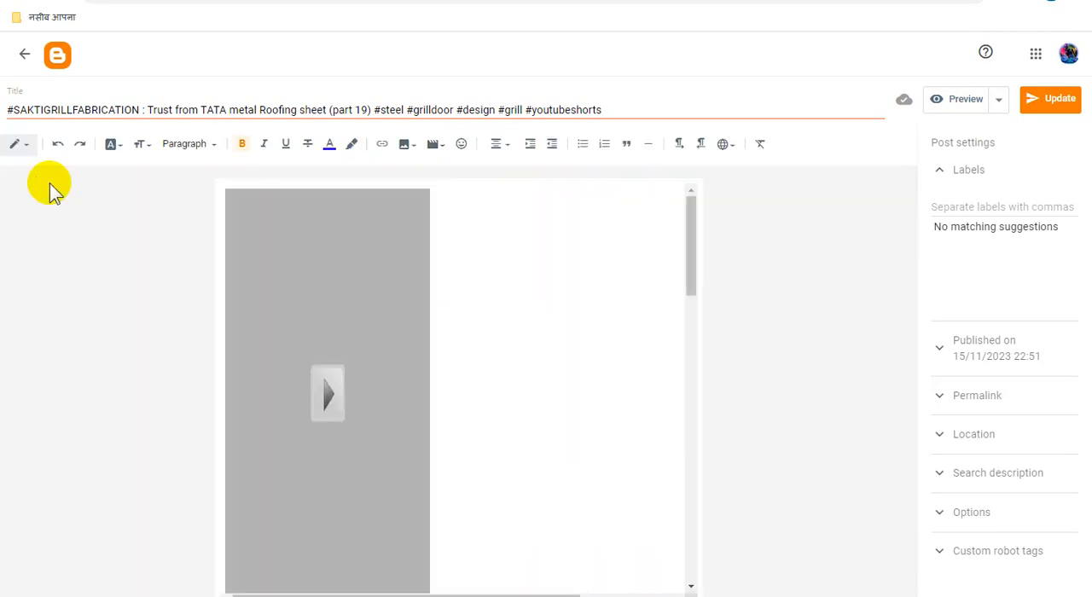
scroll(480, 313, down, 3)
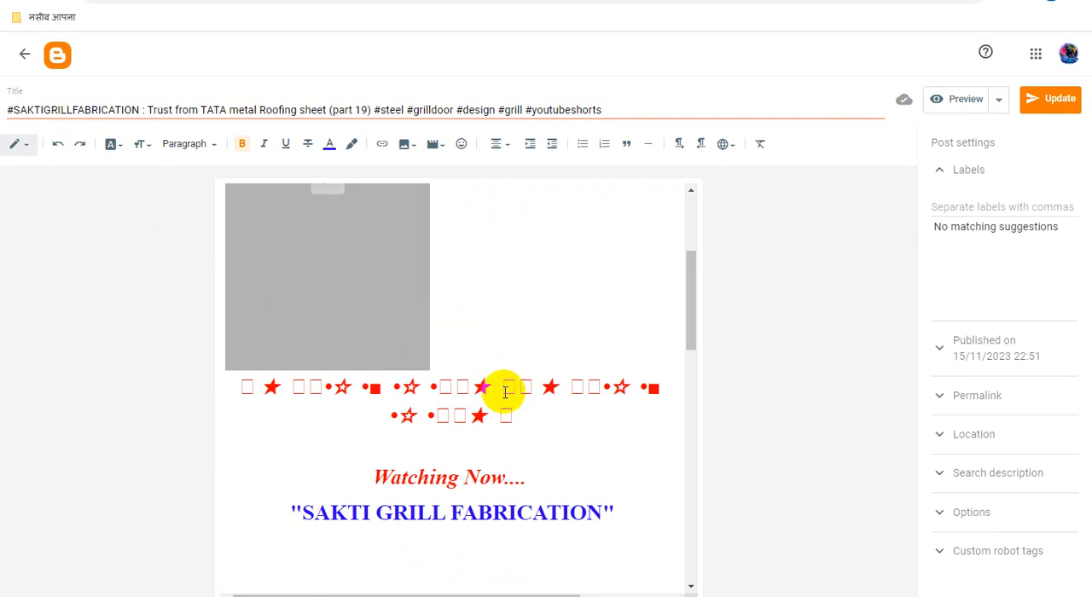
drag(514, 417, 187, 122)
click(499, 146)
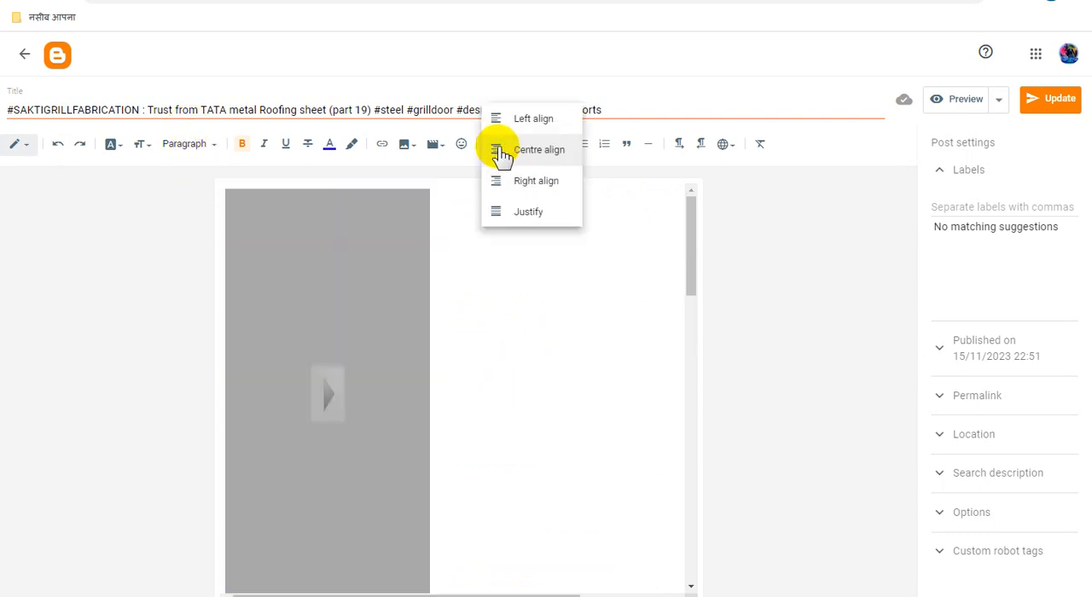
click(542, 152)
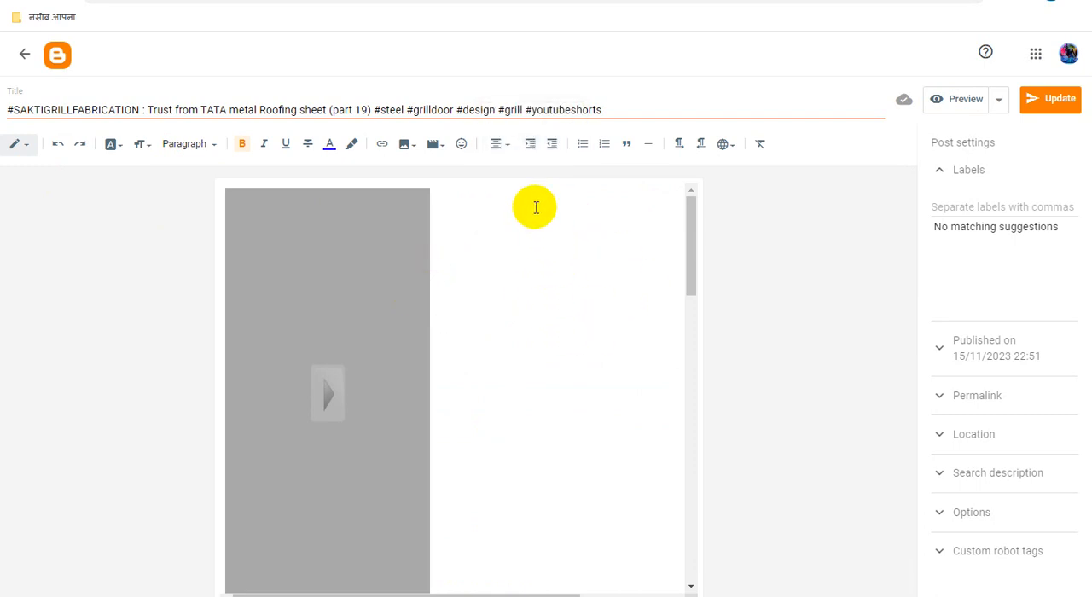
click(502, 150)
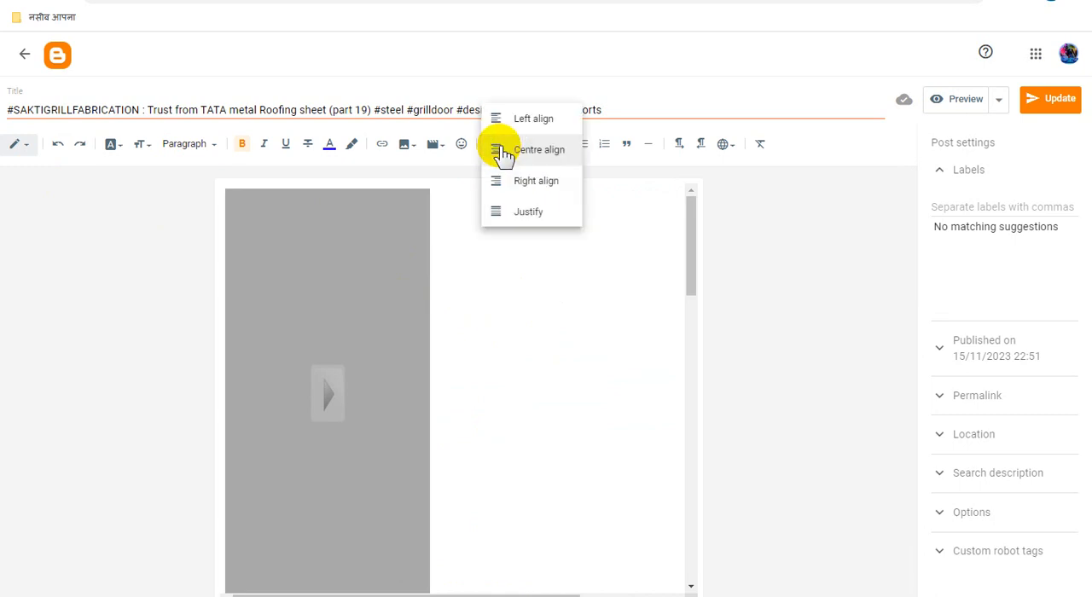
click(550, 186)
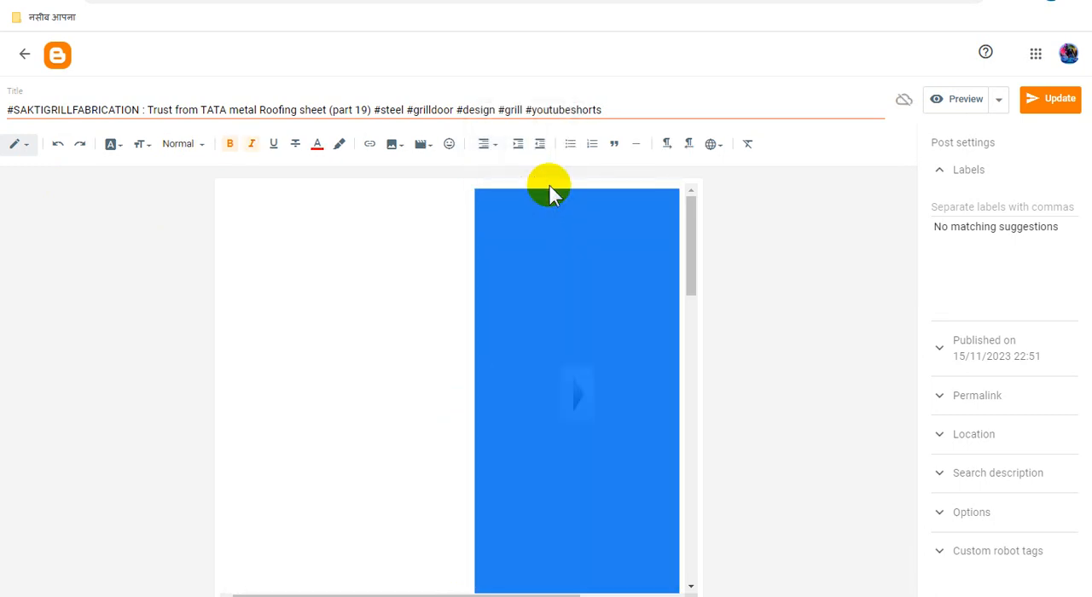
click(487, 148)
click(524, 121)
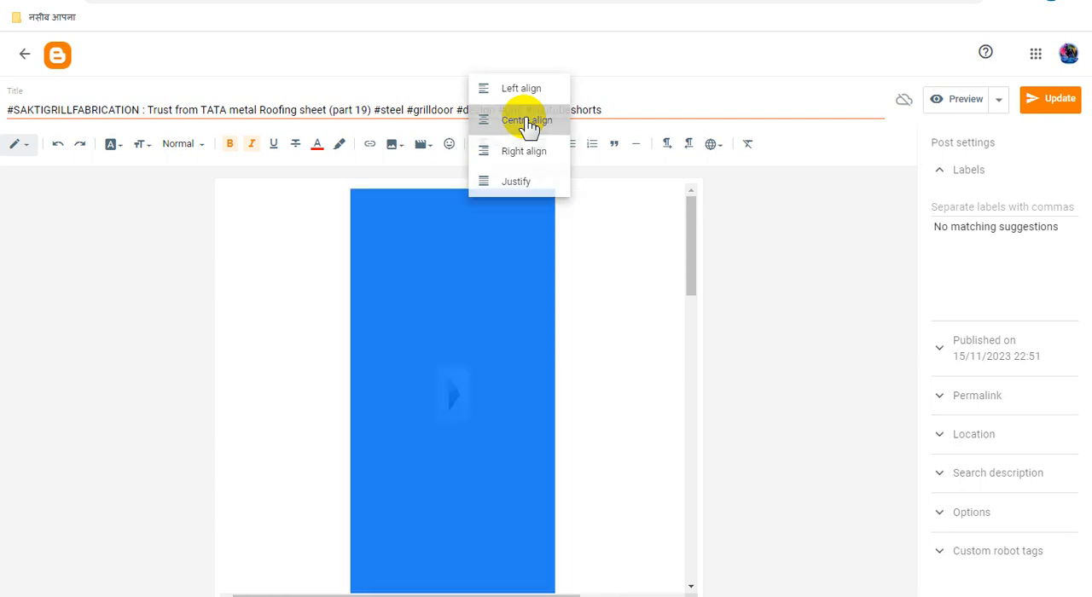
Step: Centre-align the ad block below the "SAKTI GRILL FABRICATION" heading and update the post
scroll(602, 294, down, 5)
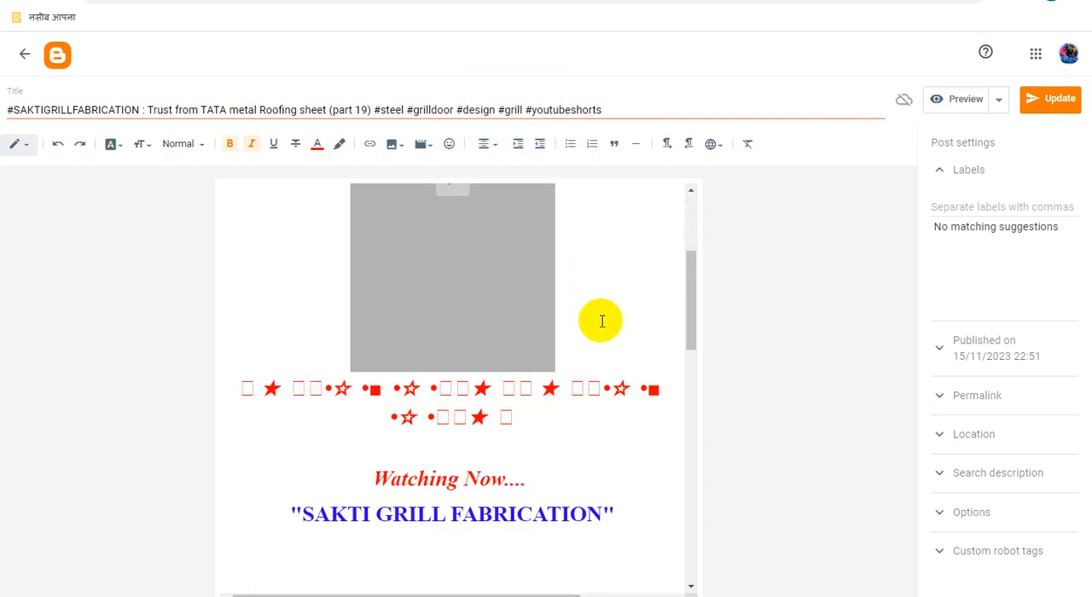
scroll(601, 322, down, 2)
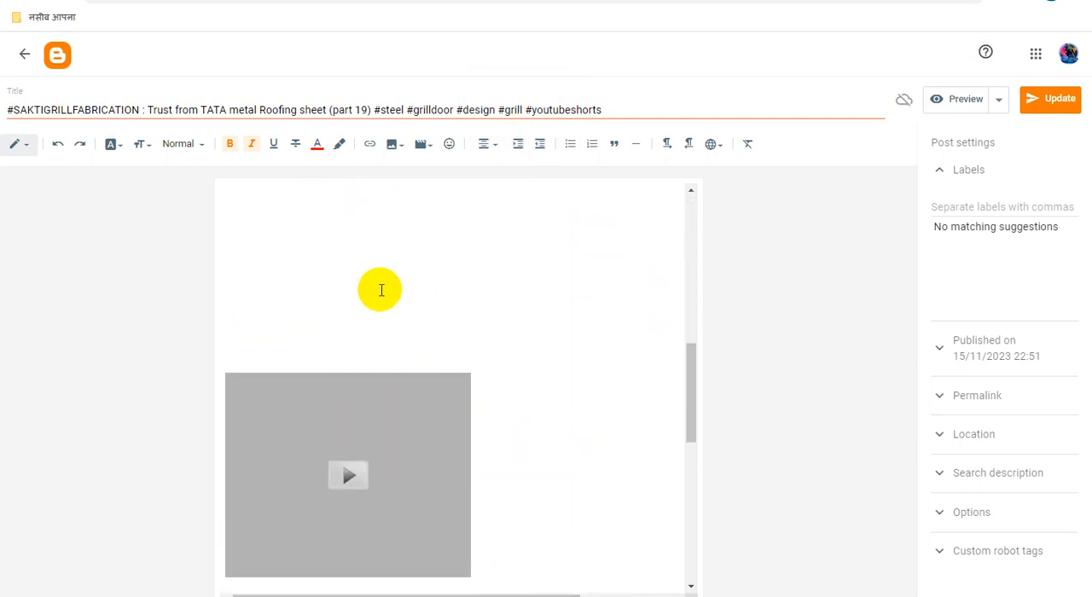
scroll(378, 298, up, 2)
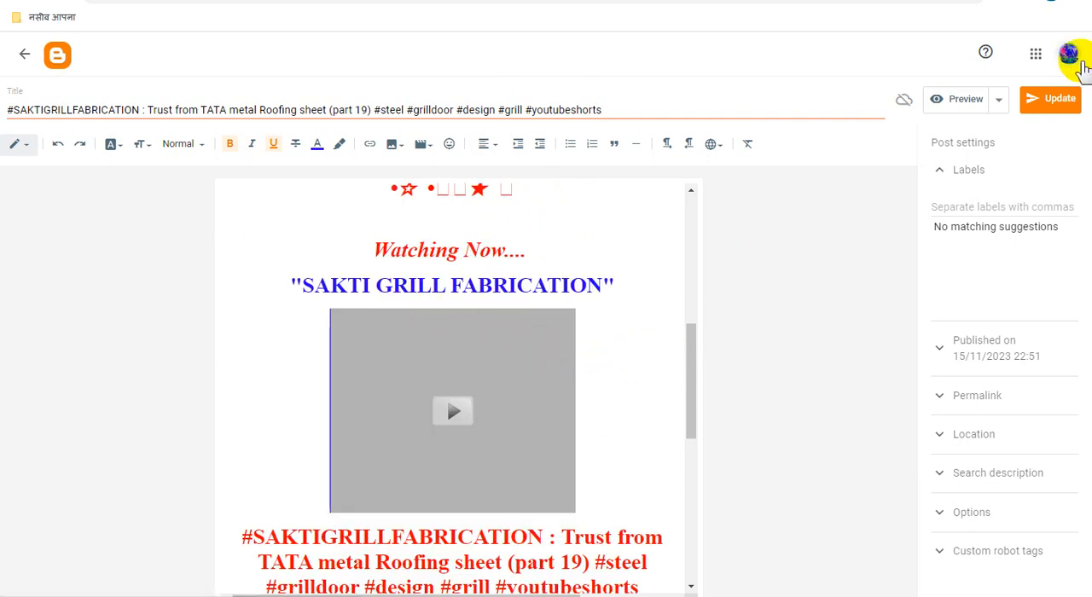
click(1054, 103)
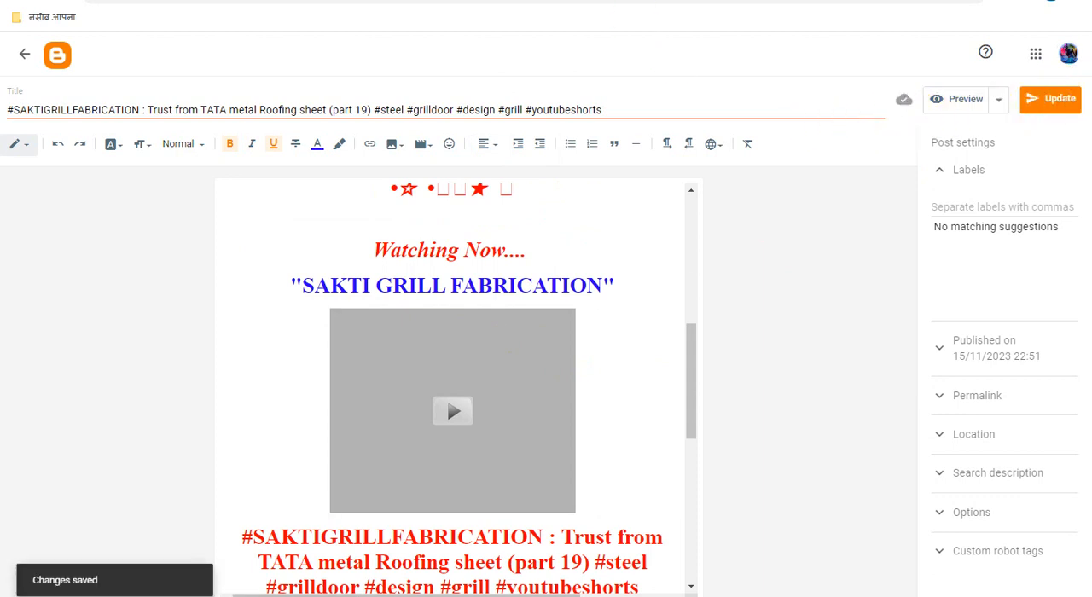
Step: Reload the part 19 post preview, examine how the realigned ads display throughout the page, and return to the post editor
click(478, 1)
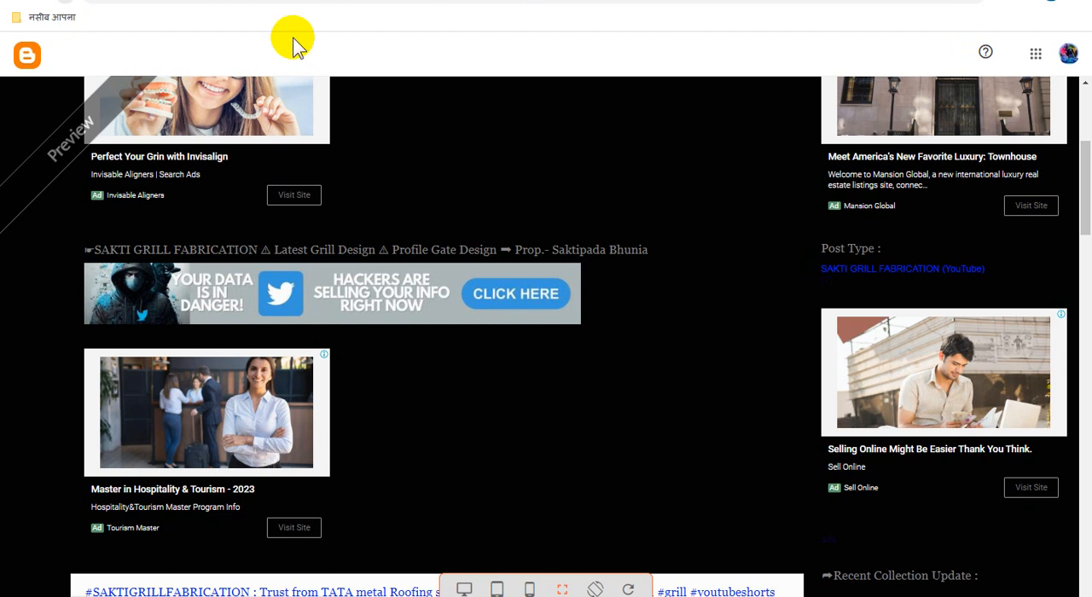
click(501, 234)
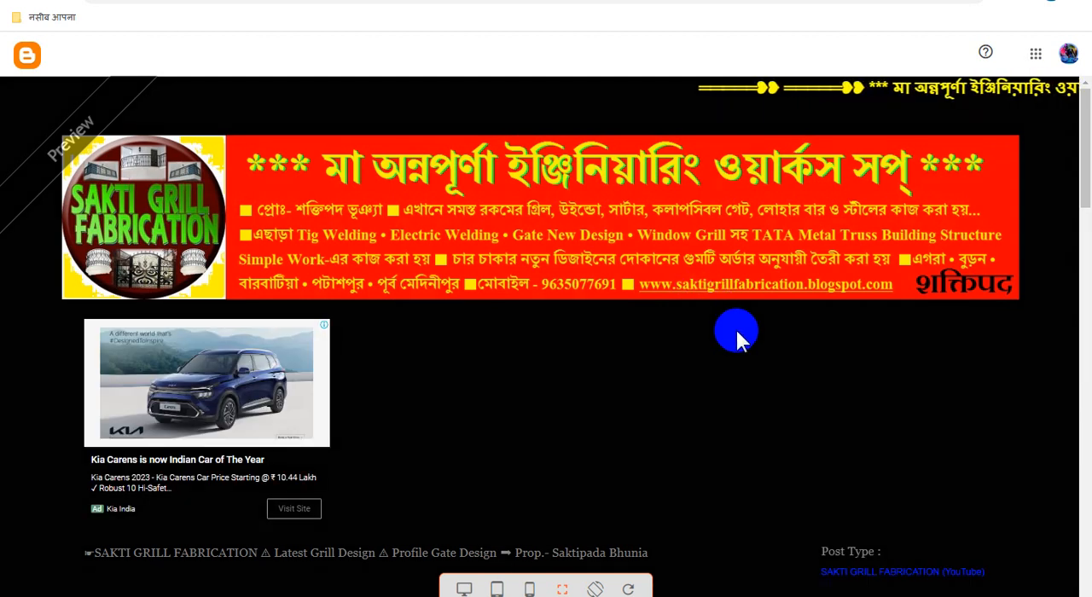
scroll(735, 337, down, 8)
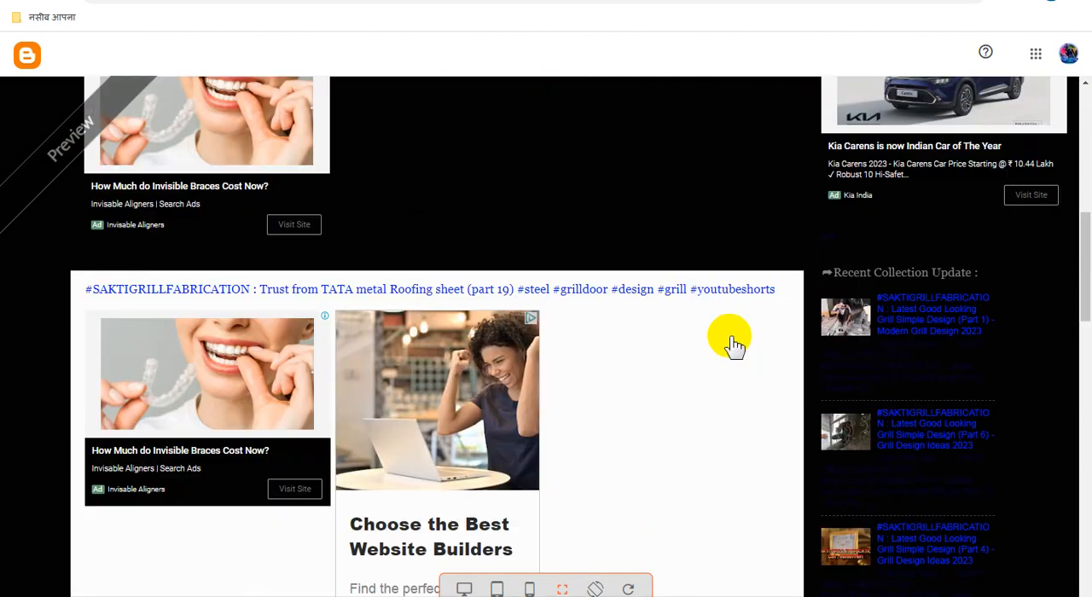
scroll(736, 343, down, 4)
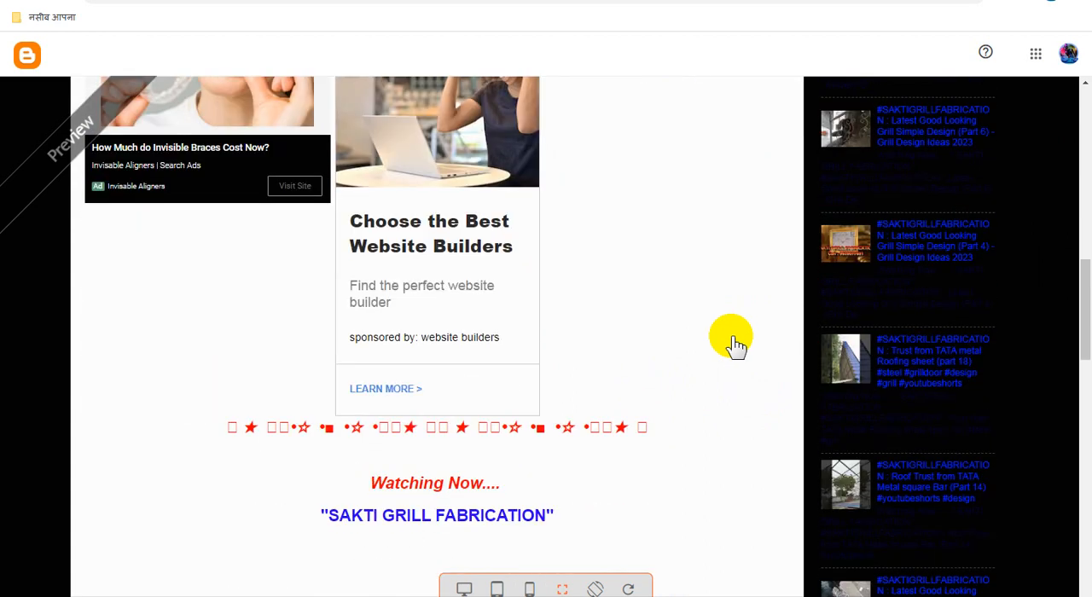
scroll(735, 344, up, 2)
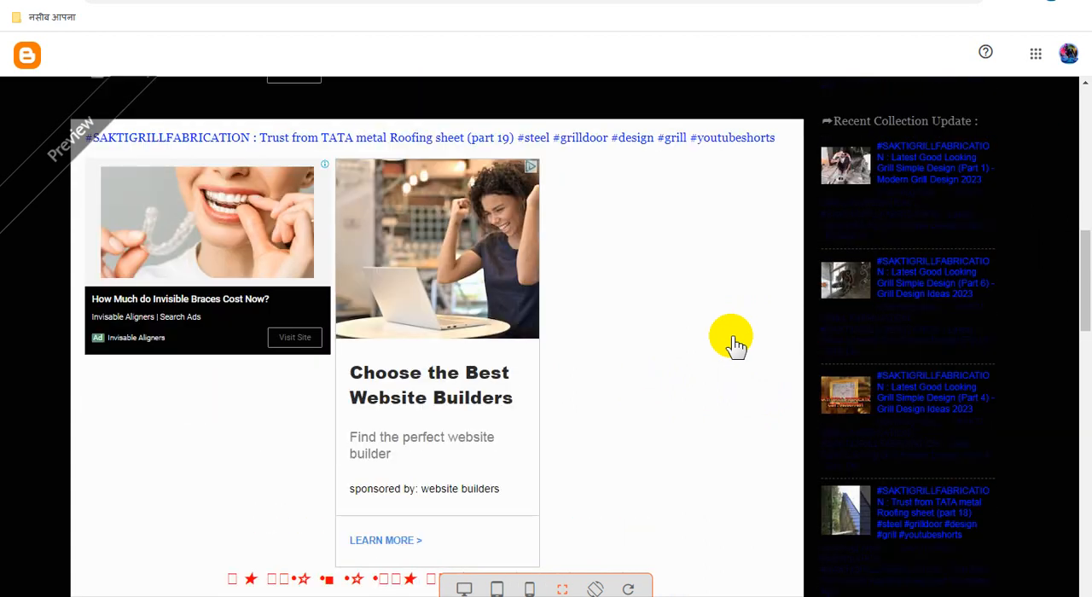
scroll(735, 344, down, 2)
scroll(735, 343, down, 5)
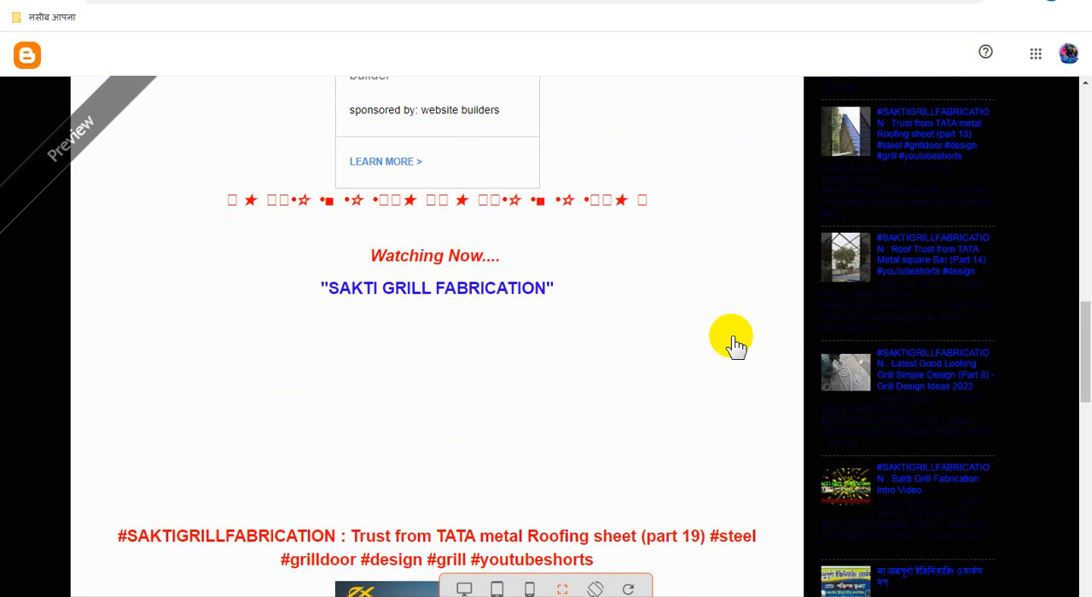
scroll(736, 344, down, 3)
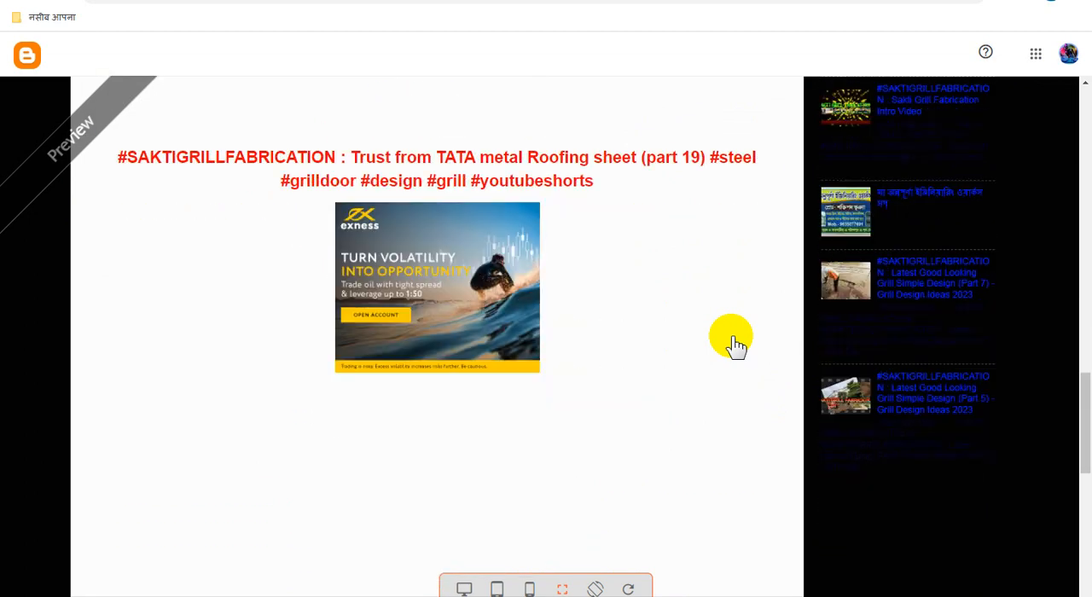
scroll(735, 343, down, 2)
scroll(736, 343, up, 7)
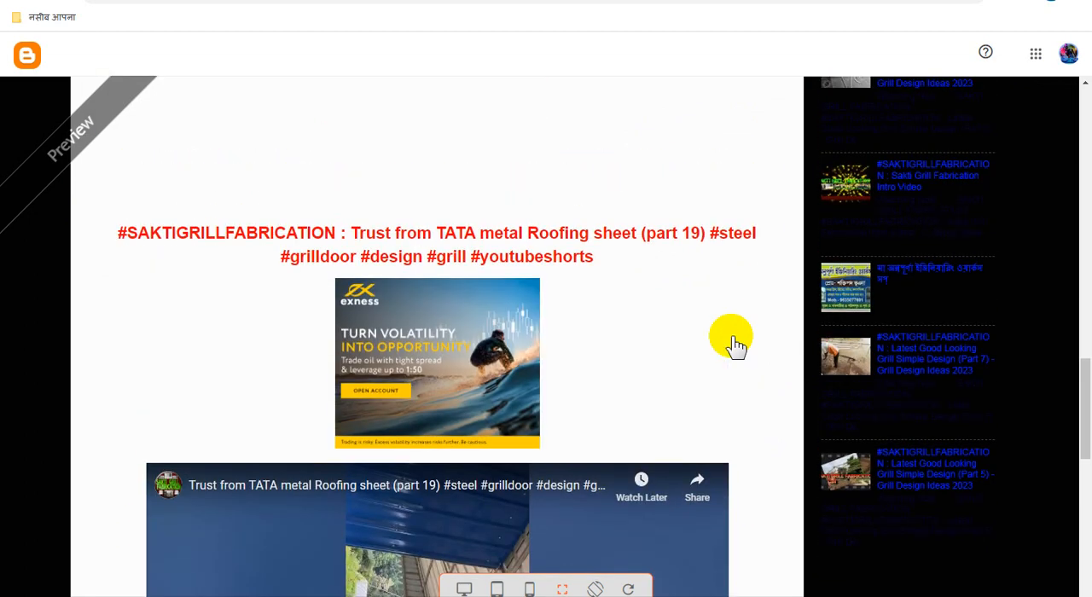
scroll(735, 344, up, 6)
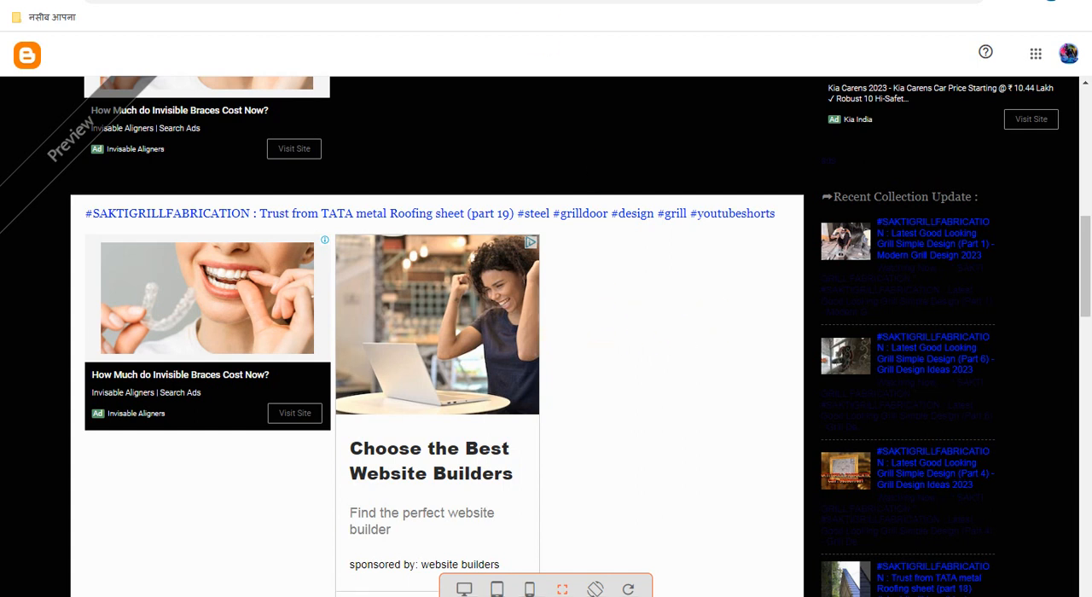
click(418, 0)
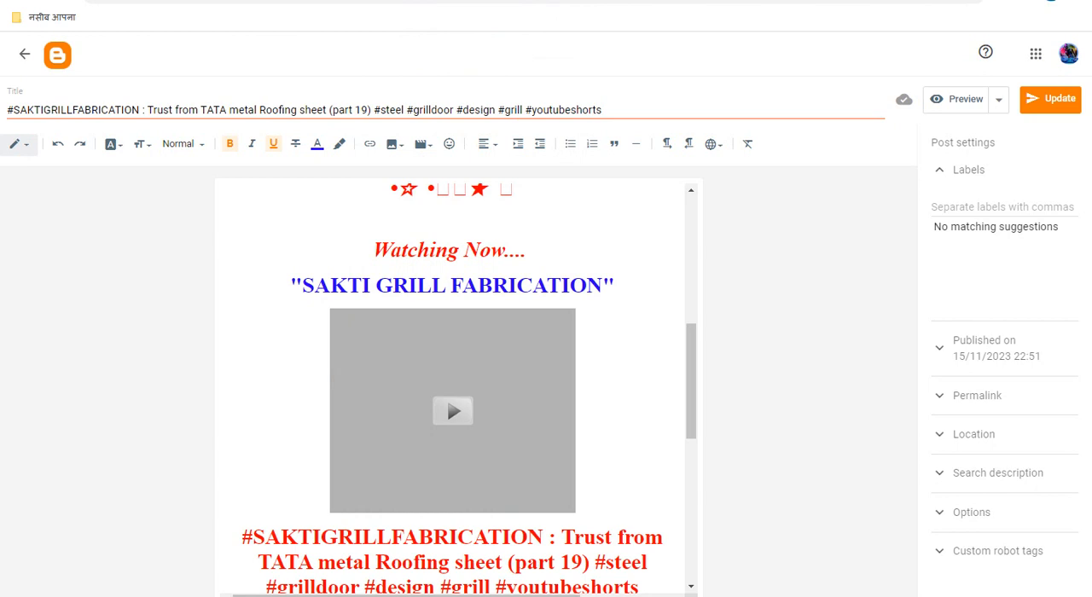
Step: Add an "ads" placeholder on the empty line between the red star line and "Watching Now...."
scroll(585, 309, up, 2)
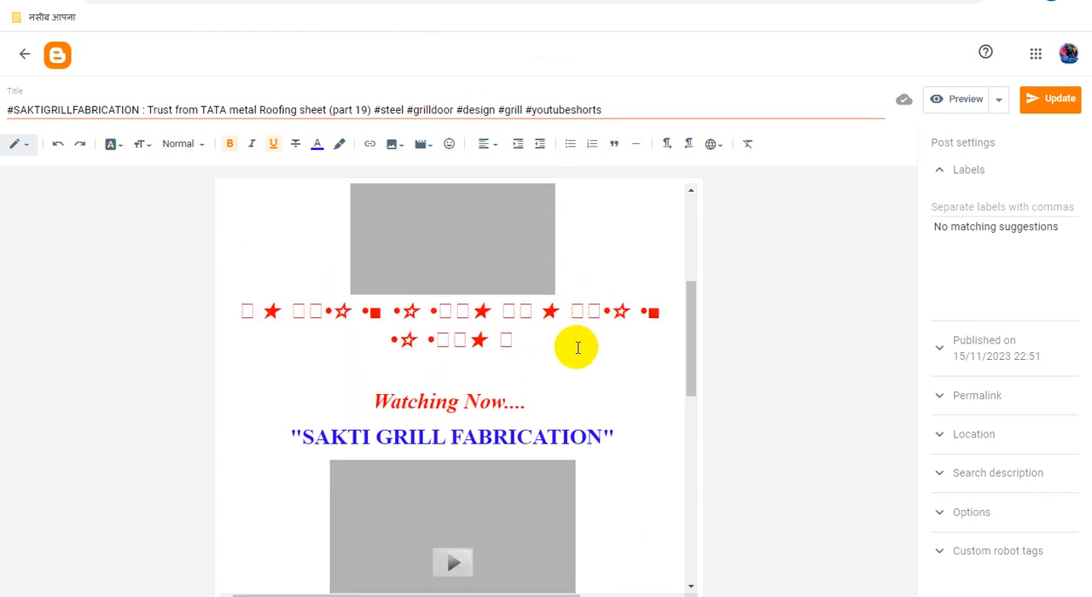
scroll(579, 347, up, 2)
scroll(572, 427, up, 2)
scroll(574, 426, down, 5)
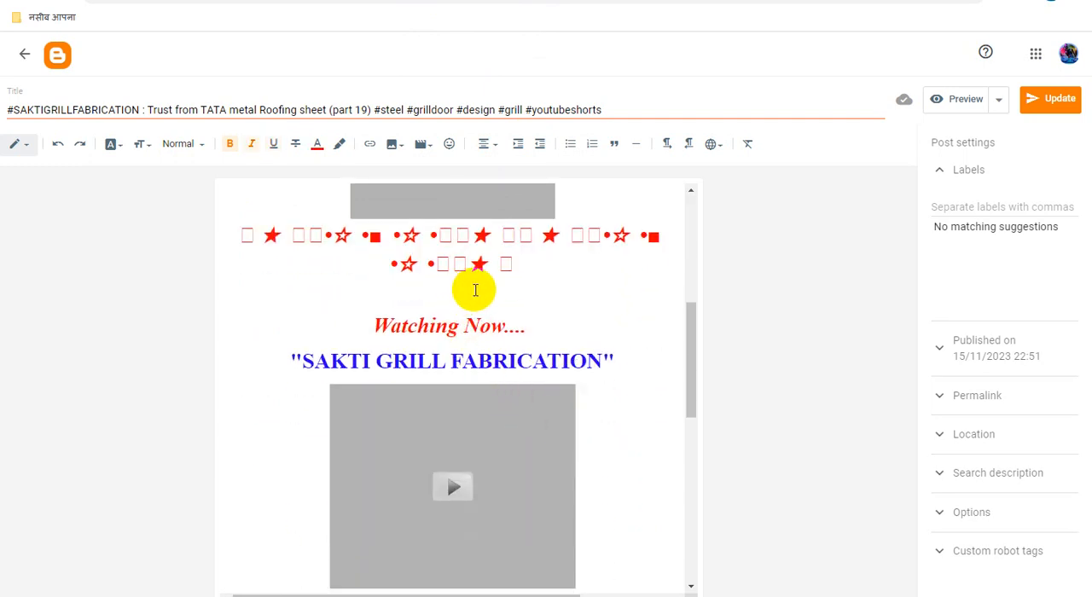
text(s)
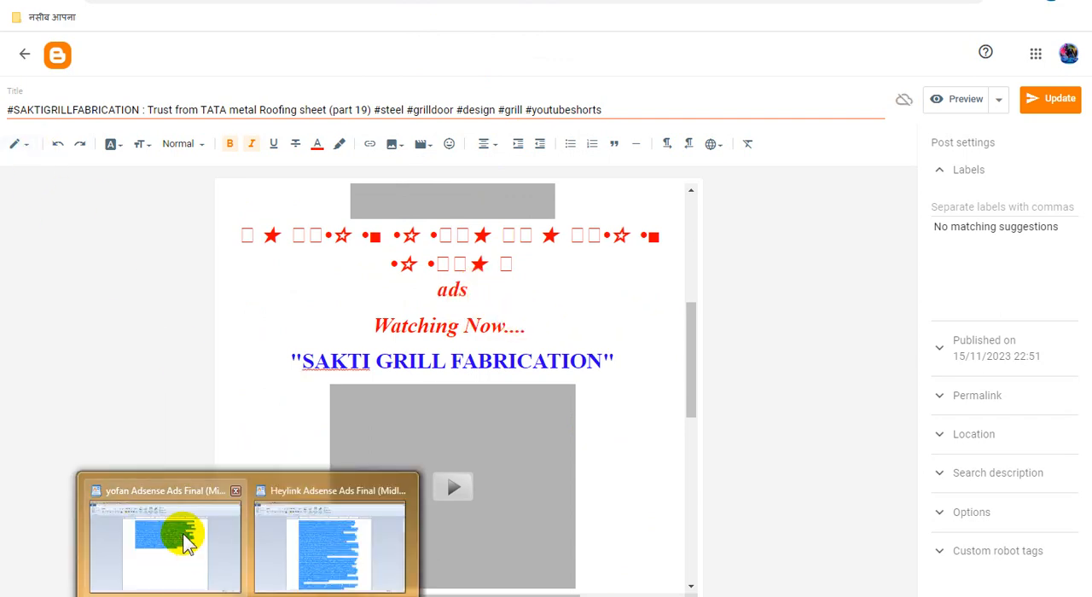
Step: Copy the ad code from the yofan Adsense Ads Final document in WordPad and open the Blogger post's HTML view
key(alt+Tab)
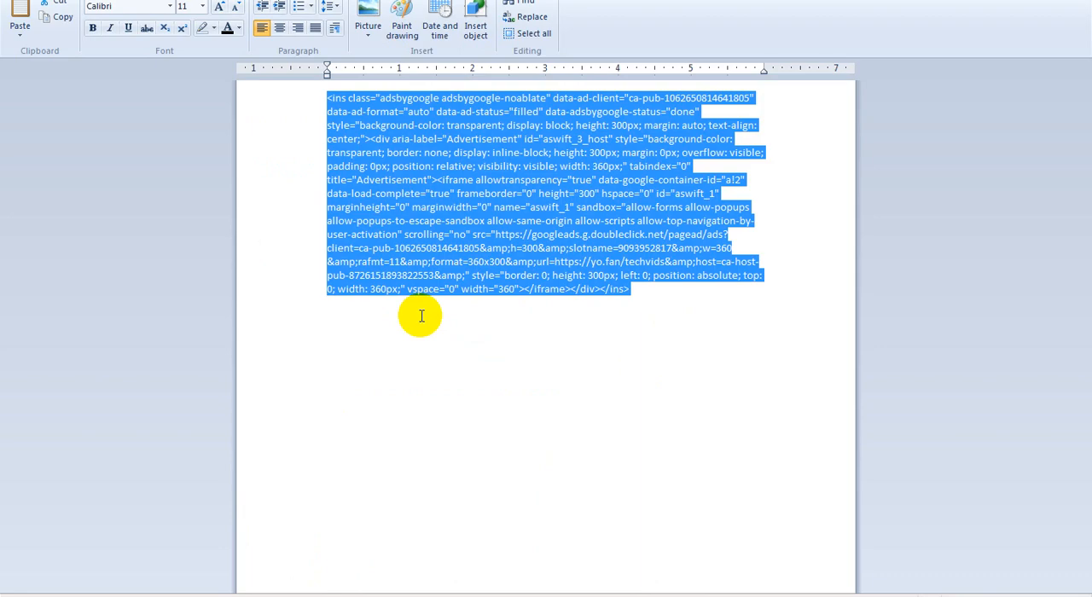
click(990, 1)
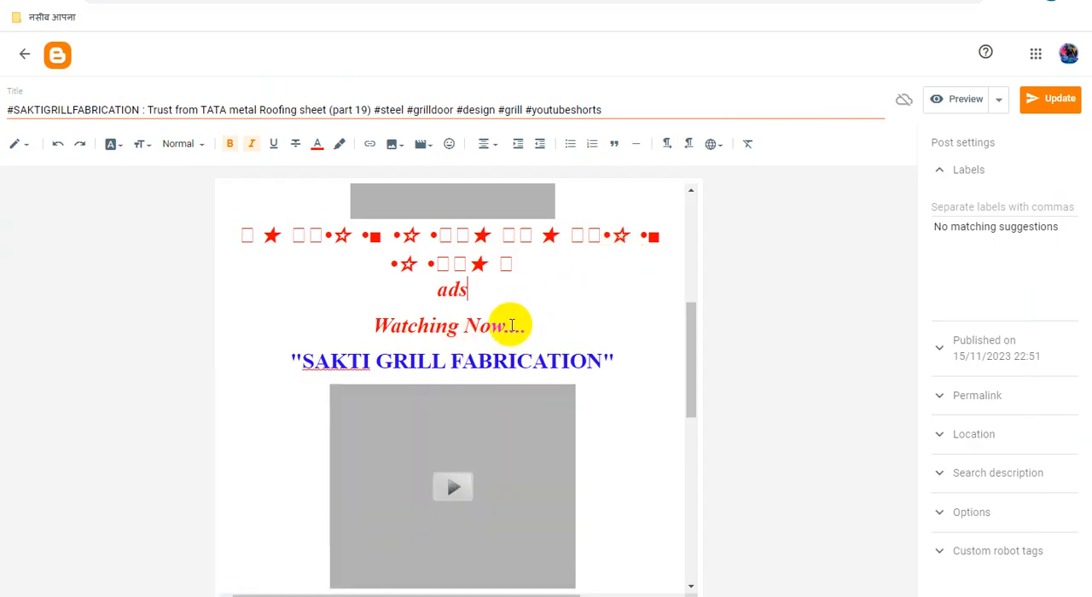
click(26, 150)
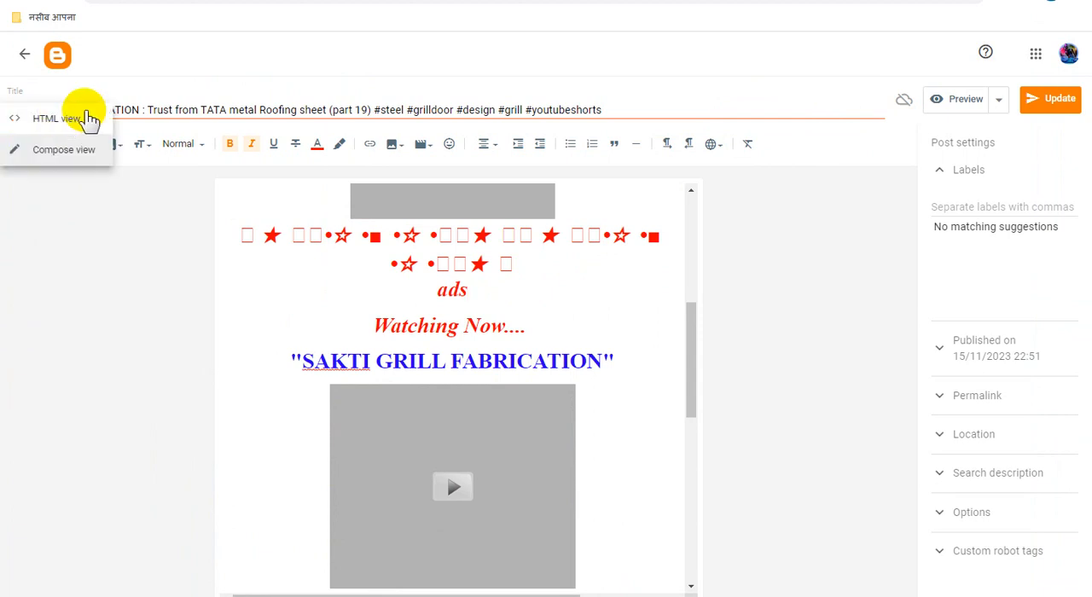
click(65, 118)
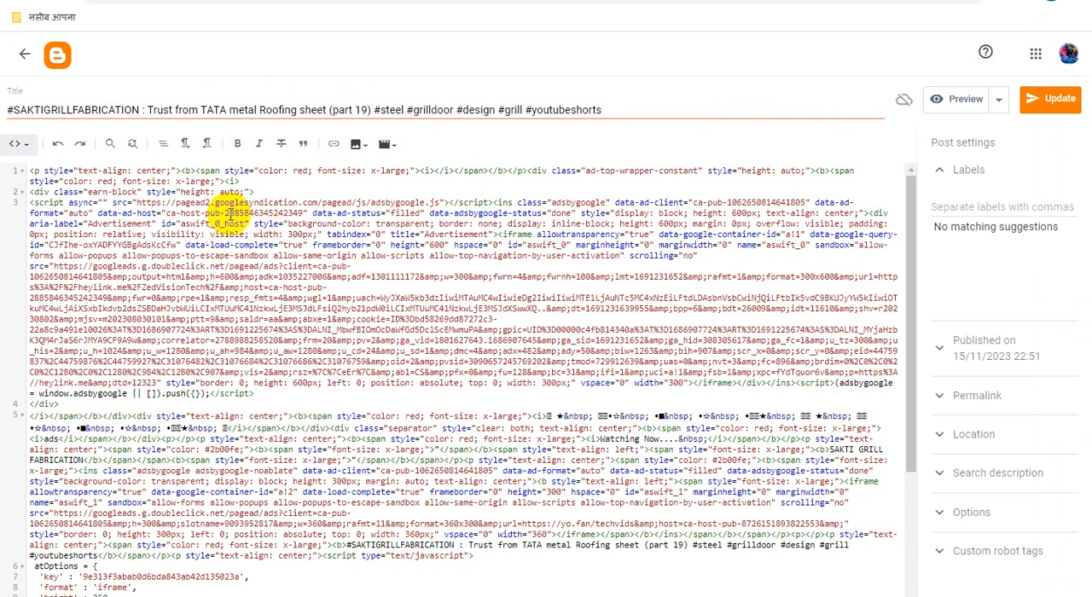
Step: Find the "ads" placeholder before "Watching Now...." in the HTML, replace it with the yofan ad code, and update the post
key(ctrl+f)
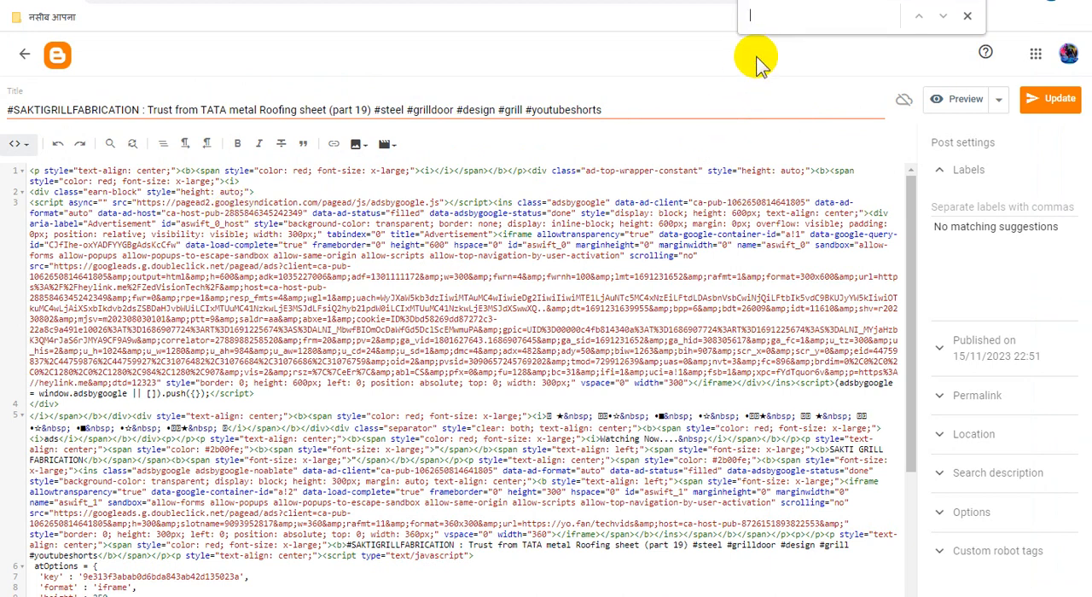
text(ads)
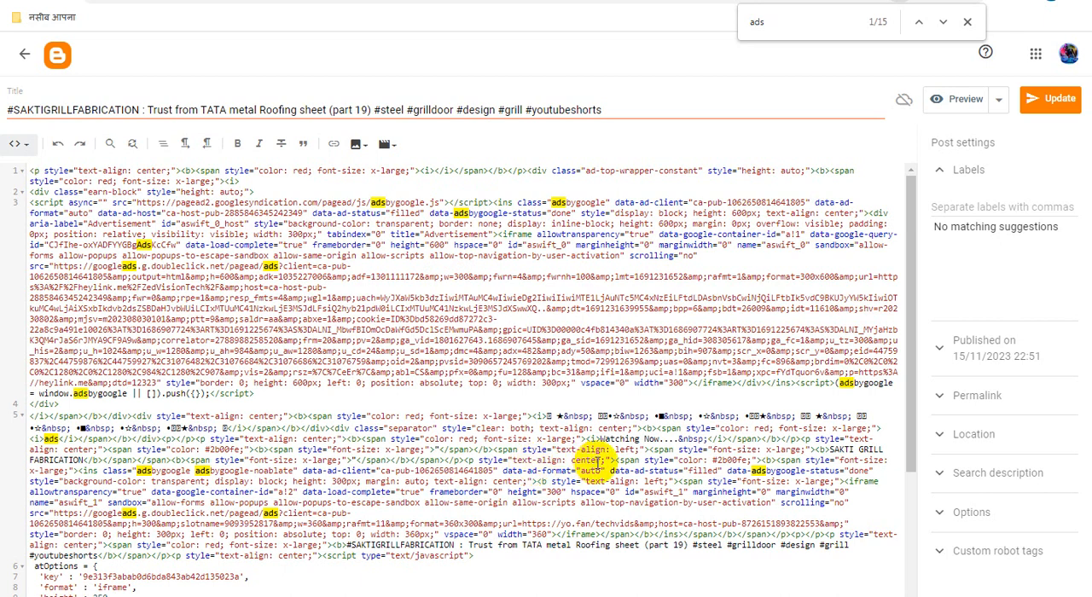
scroll(600, 461, down, 3)
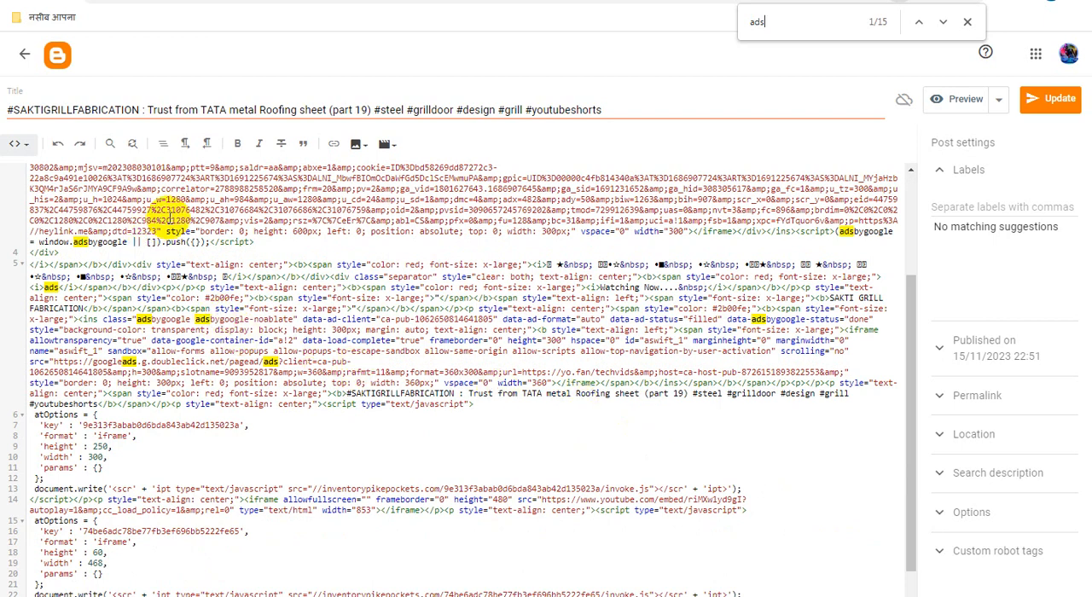
scroll(410, 350, up, 3)
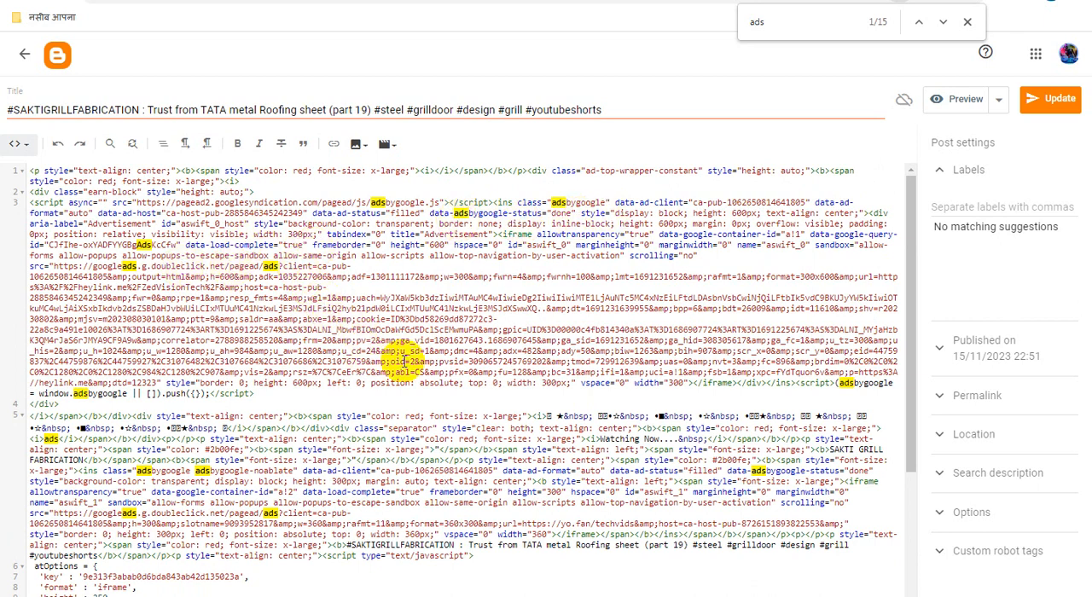
scroll(201, 391, down, 2)
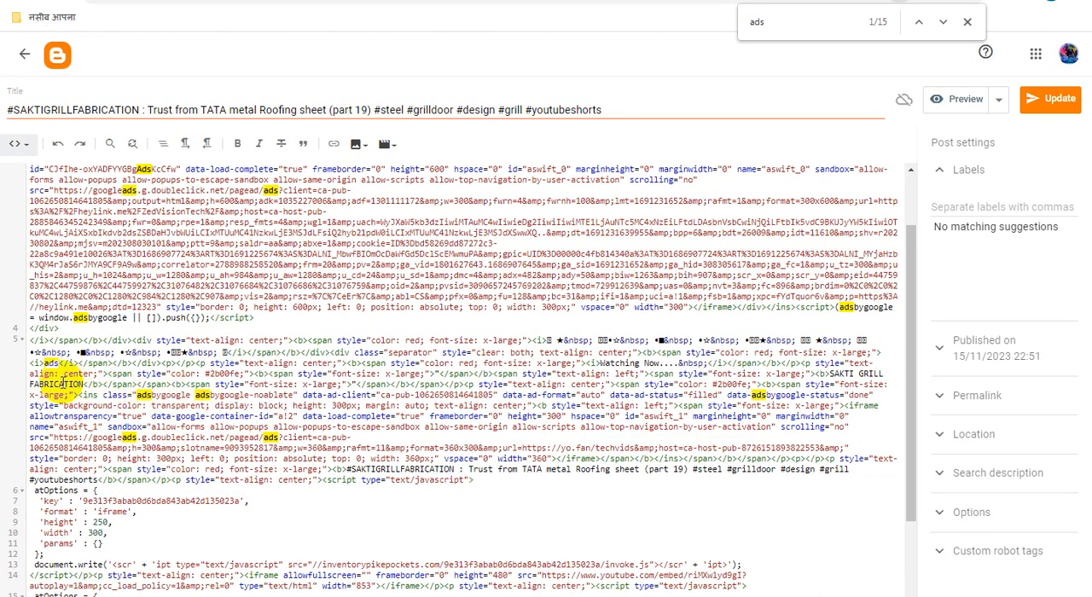
click(967, 23)
double_click(53, 365)
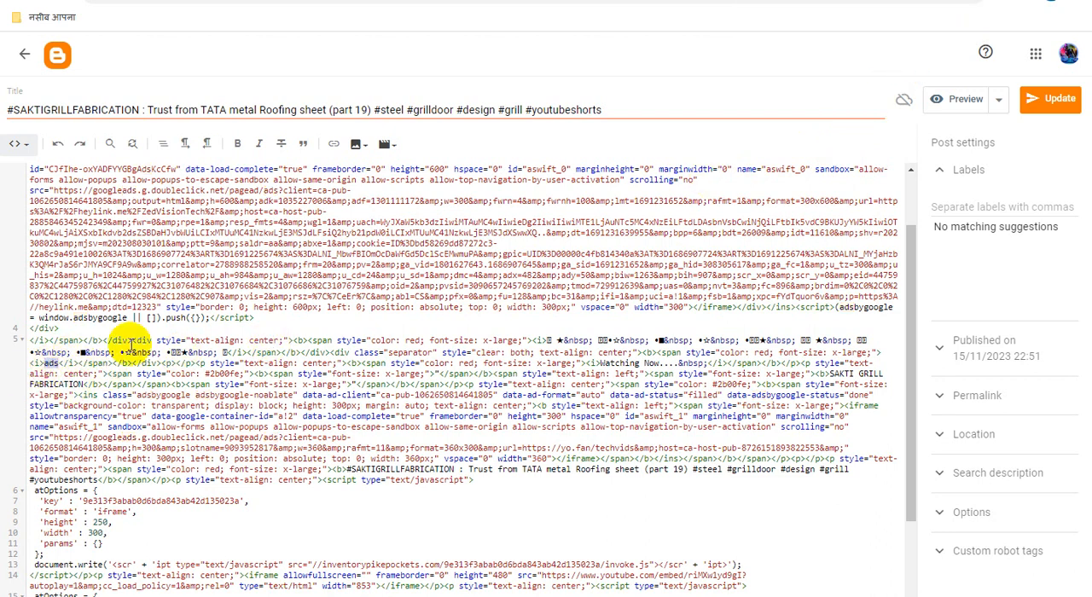
key(ctrl+v)
click(1055, 102)
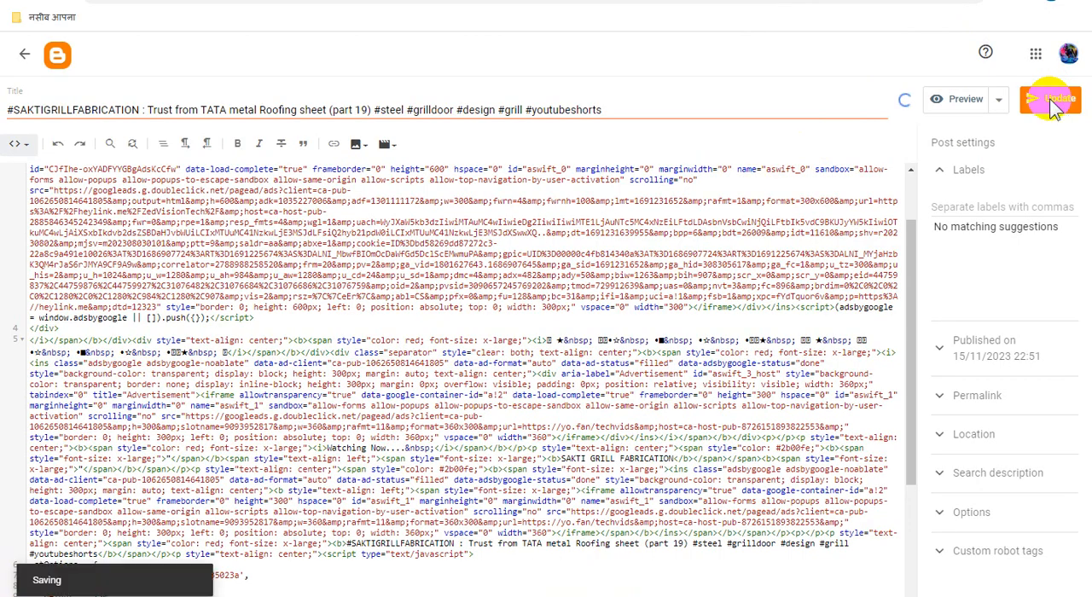
Step: Open the part 19 post preview, examine how the ad above "Watching Now...." and the neighbouring ads display, and return to the post editor
click(529, 1)
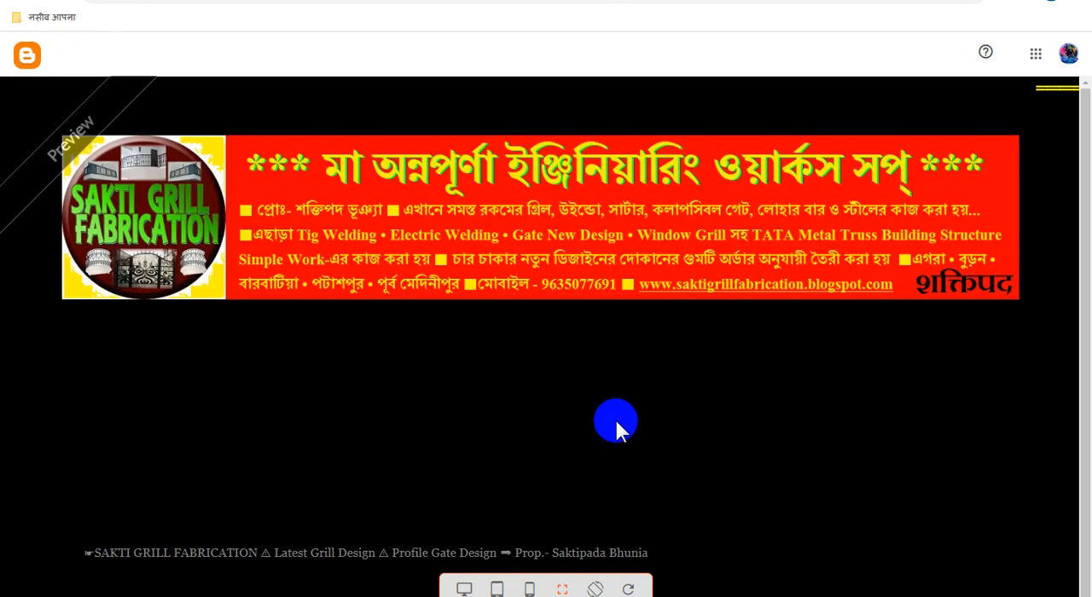
scroll(678, 421, down, 2)
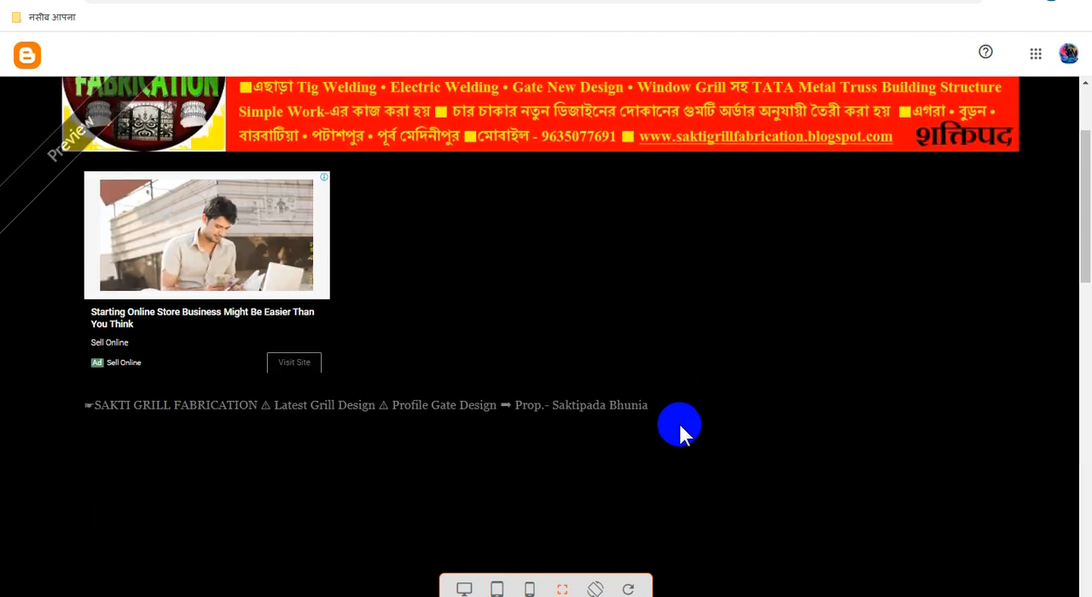
scroll(679, 431, down, 8)
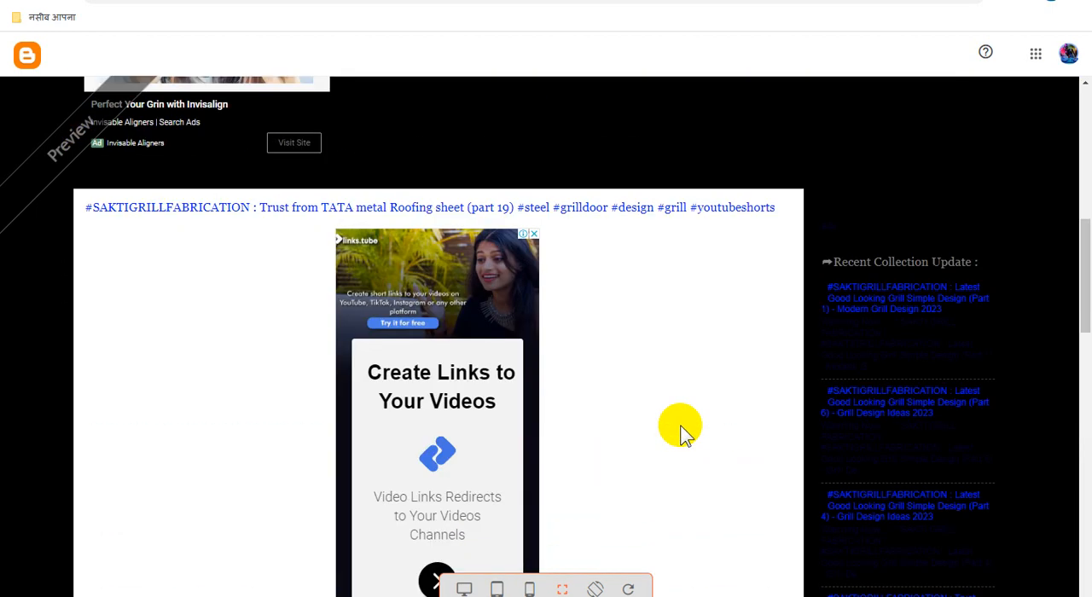
scroll(687, 435, down, 2)
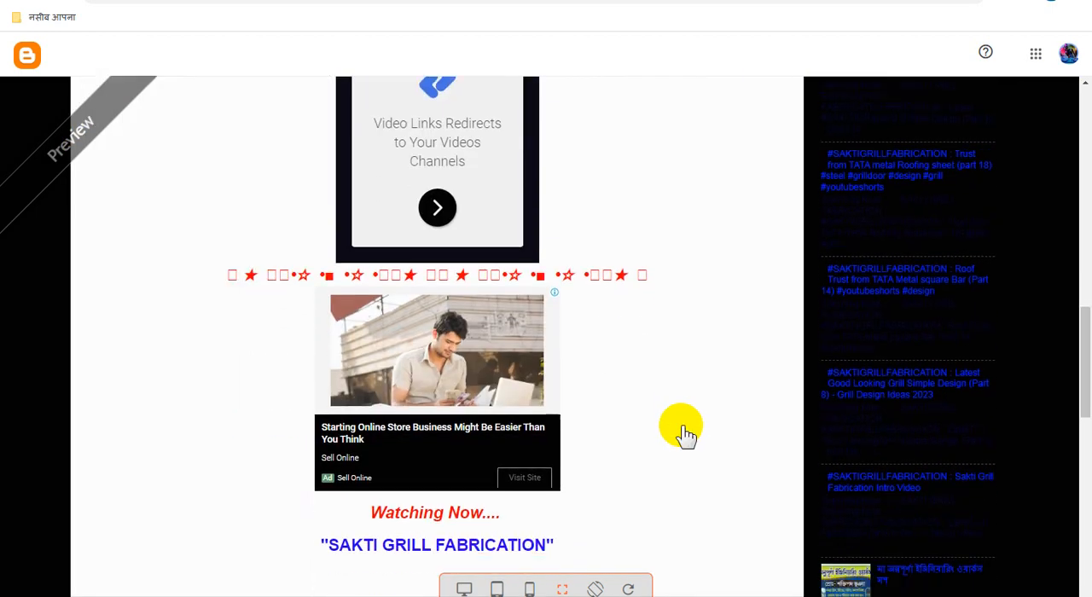
scroll(686, 435, down, 2)
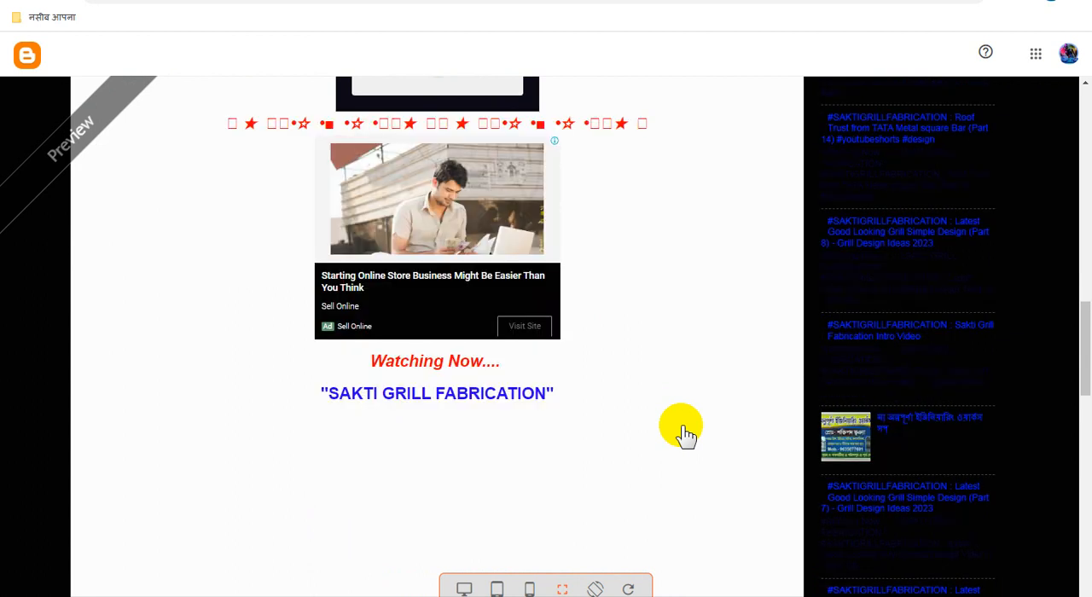
scroll(687, 435, up, 2)
scroll(687, 435, up, 3)
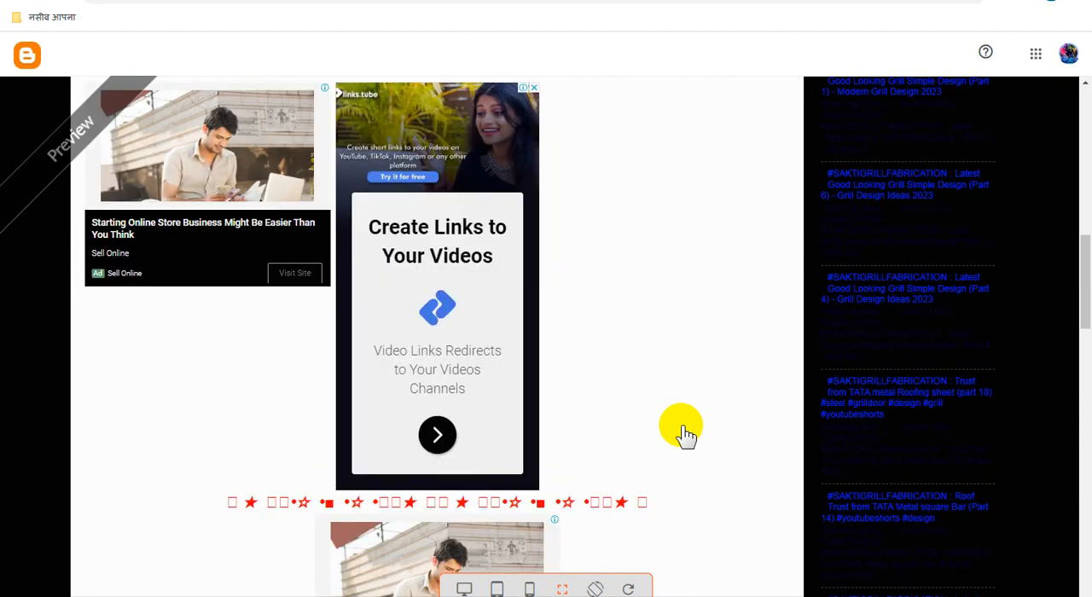
scroll(687, 435, down, 2)
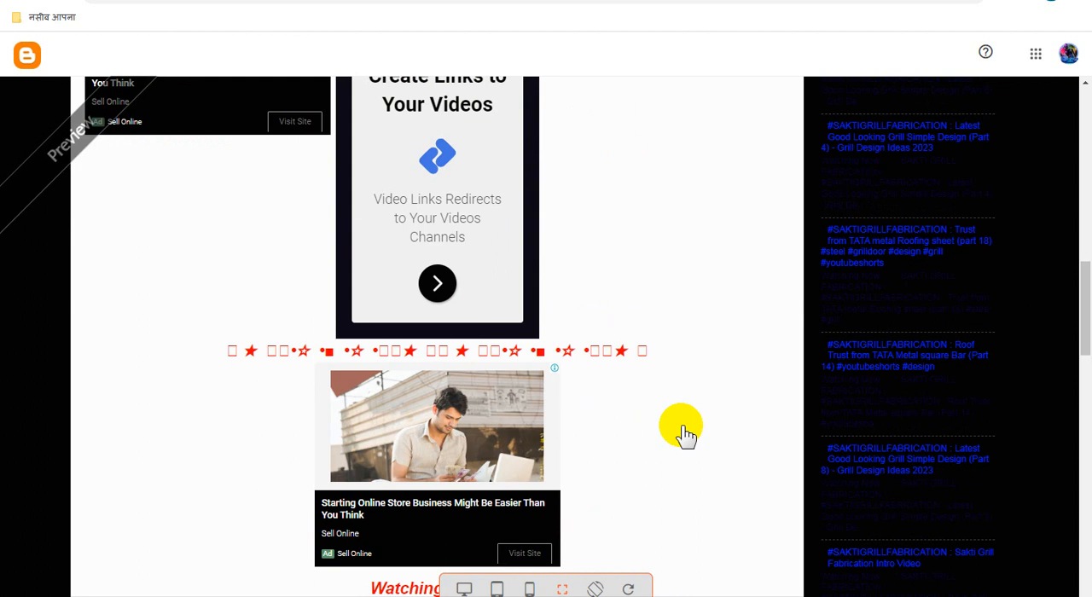
scroll(687, 435, down, 3)
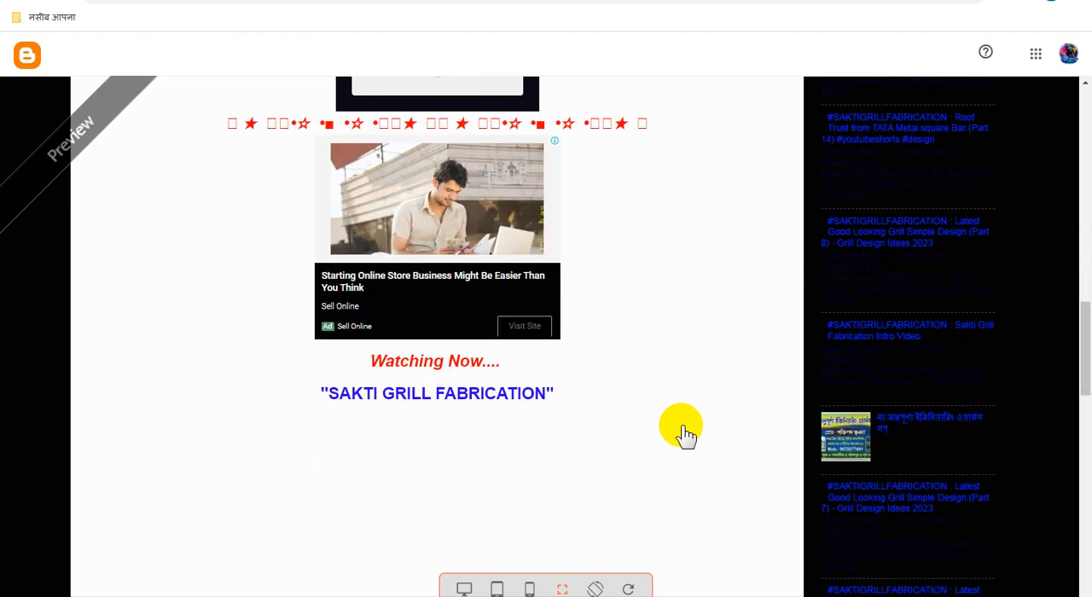
scroll(687, 435, up, 2)
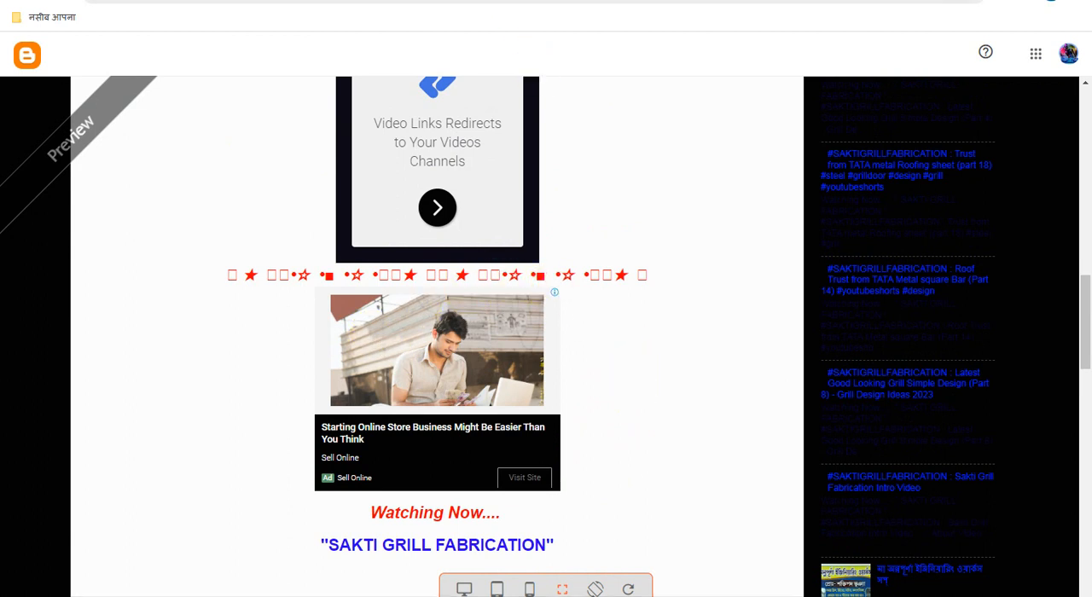
click(503, 1)
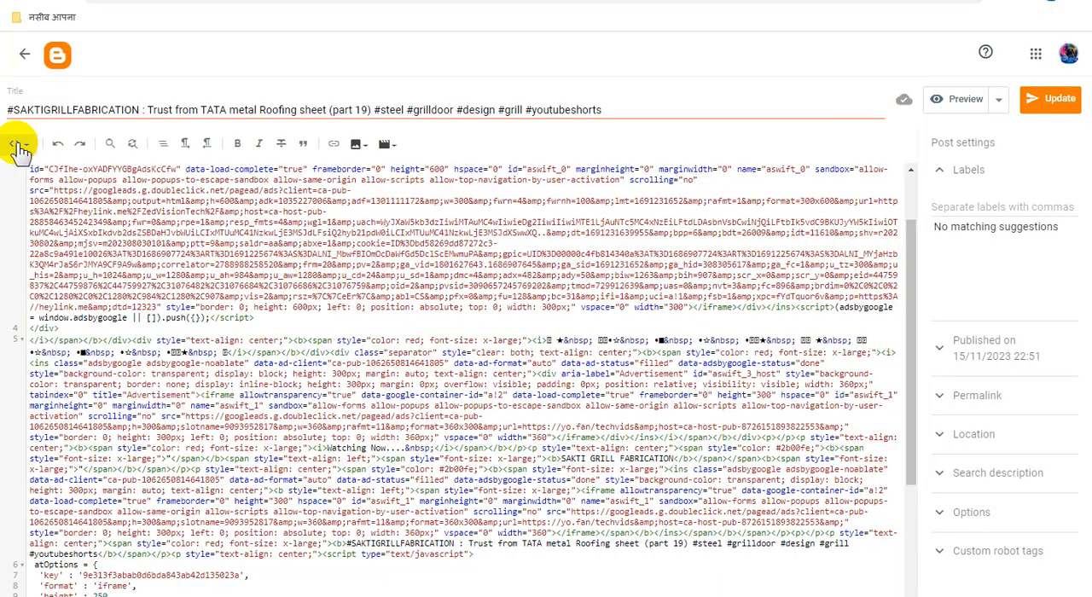